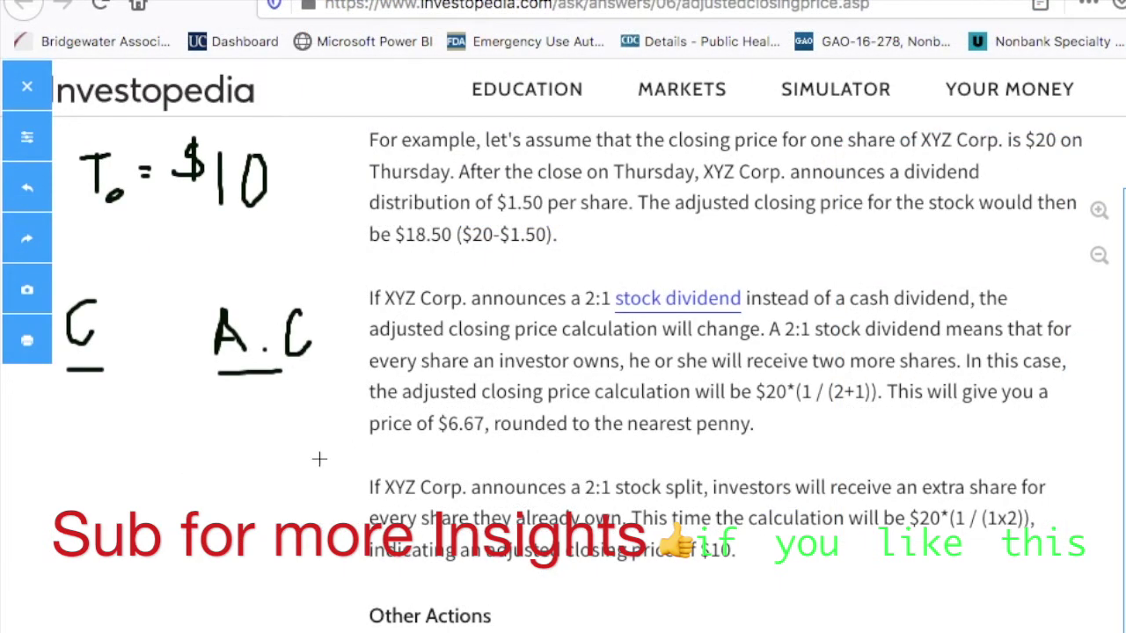
{"action": "scroll", "coordinate": [605, 239], "scroll_direction": "up", "scroll_amount": 1}
{"action": "scroll", "coordinate": [605, 240], "scroll_direction": "up", "scroll_amount": 5}
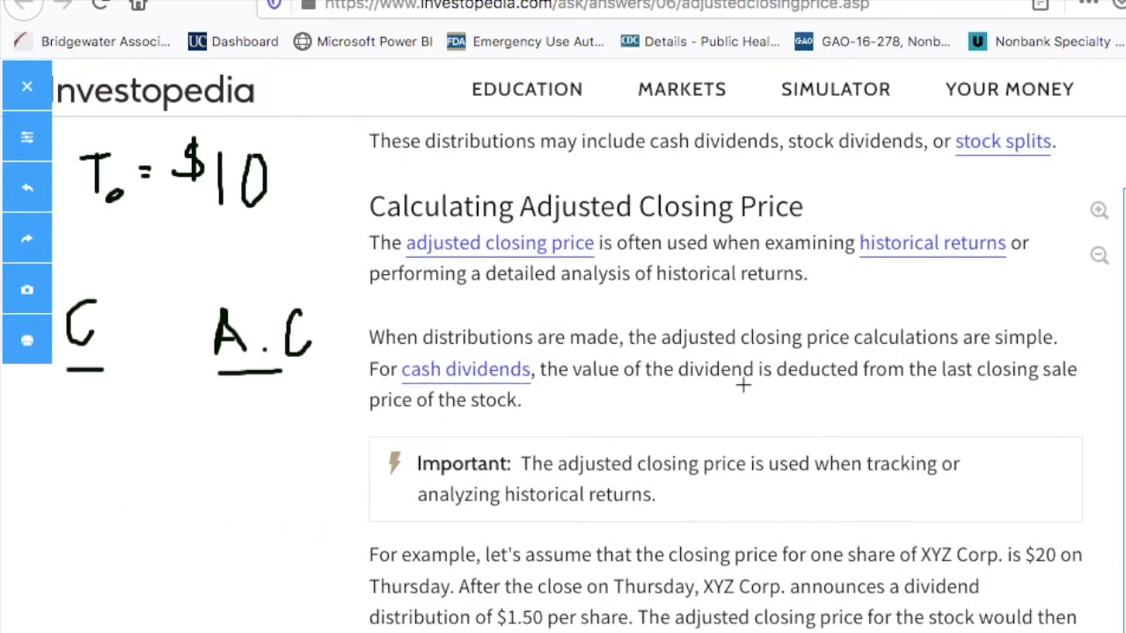
{"action": "scroll", "coordinate": [744, 455], "scroll_direction": "down", "scroll_amount": 1}
{"action": "scroll", "coordinate": [744, 455], "scroll_direction": "down", "scroll_amount": 3}
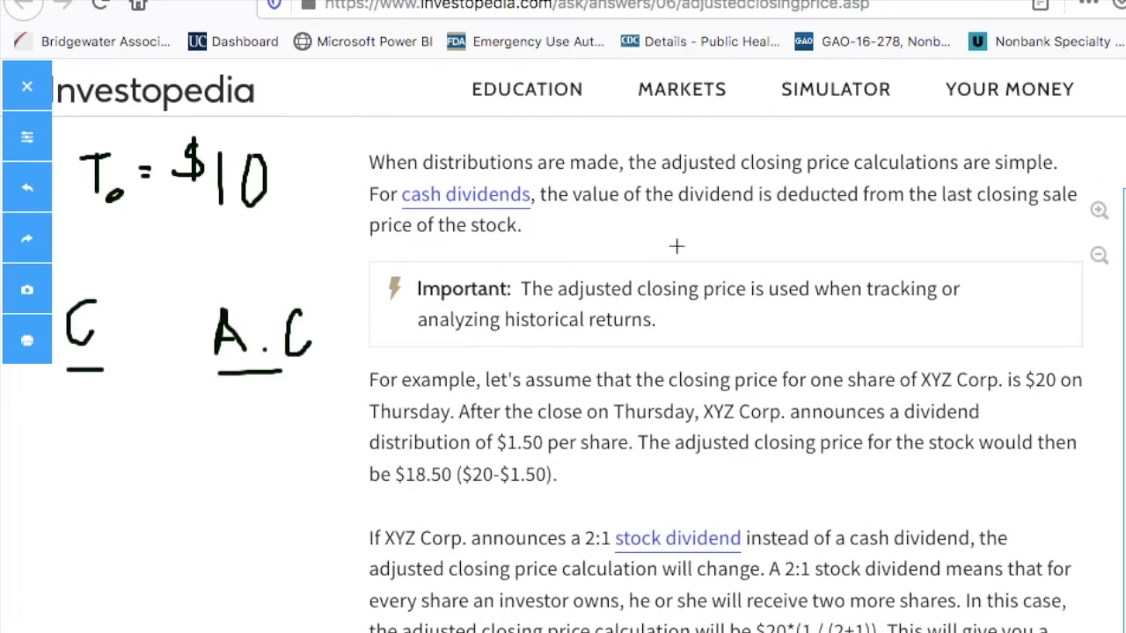
{"action": "scroll", "coordinate": [699, 309], "scroll_direction": "down", "scroll_amount": 1}
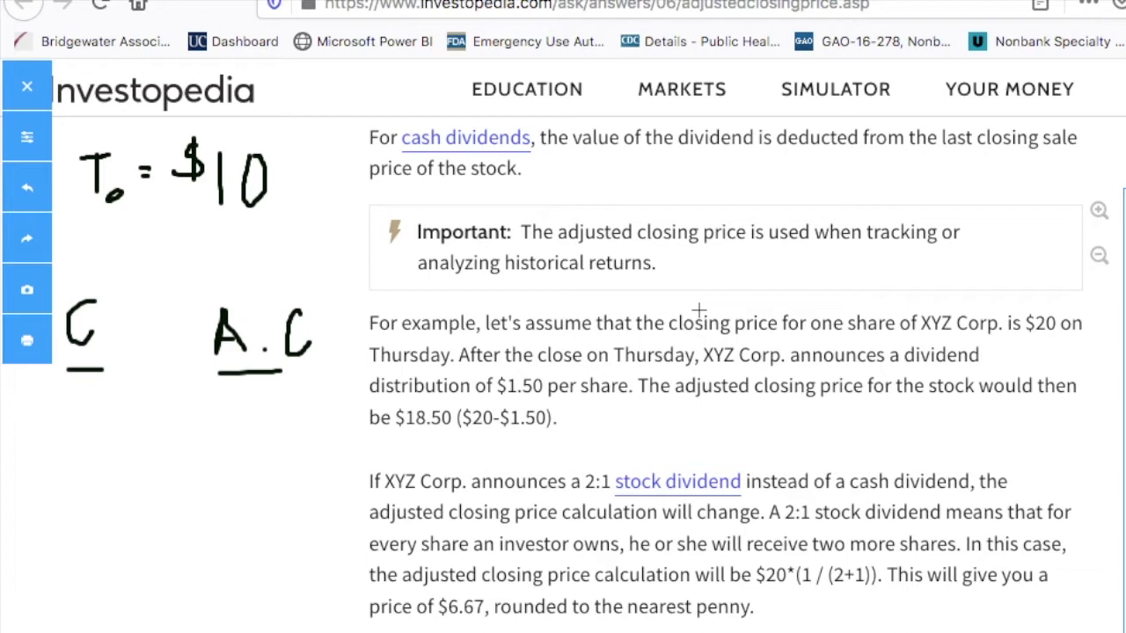
{"action": "scroll", "coordinate": [720, 439], "scroll_direction": "down", "scroll_amount": 3}
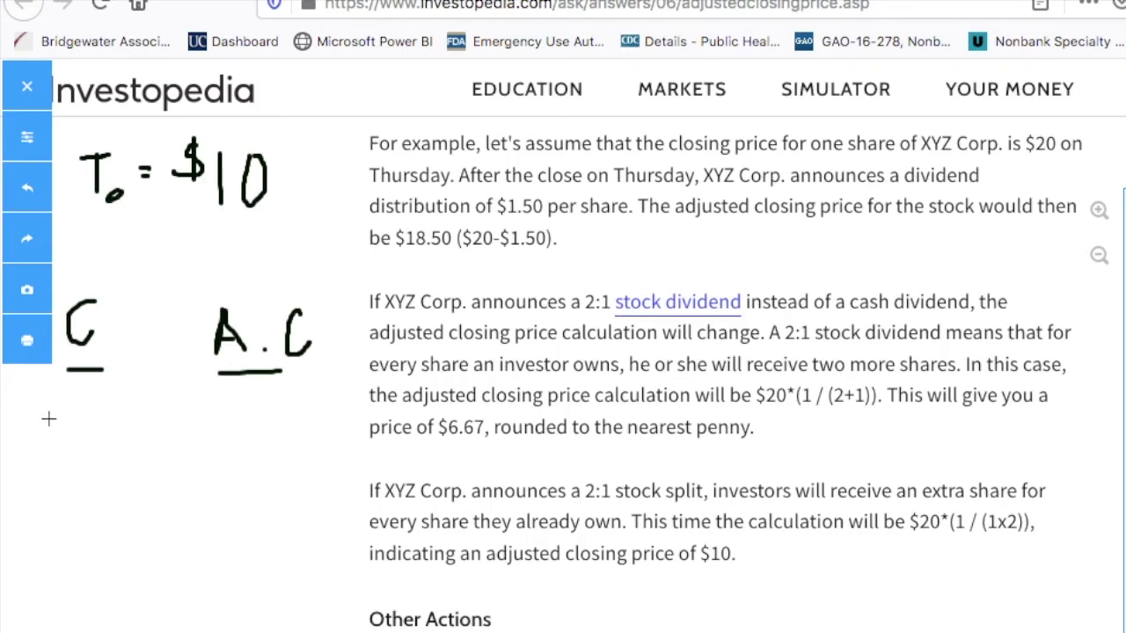
Handwrite the close price 20 under C and its 100% return below it
{"action": "mouse_move", "coordinate": [48, 420]}
{"action": "left_mouse_down"}
{"action": "mouse_move", "coordinate": [68, 423]}
{"action": "mouse_move", "coordinate": [51, 453]}
{"action": "mouse_move", "coordinate": [90, 455]}
{"action": "left_mouse_up"}
{"action": "mouse_move", "coordinate": [112, 417]}
{"action": "left_mouse_down"}
{"action": "mouse_move", "coordinate": [105, 451]}
{"action": "mouse_move", "coordinate": [129, 436]}
{"action": "mouse_move", "coordinate": [117, 417]}
{"action": "left_mouse_up"}
{"action": "left_click_drag", "start_coordinate": [30, 540], "coordinate": [30, 586]}
{"action": "mouse_move", "coordinate": [57, 549]}
{"action": "left_mouse_down"}
{"action": "mouse_move", "coordinate": [65, 595]}
{"action": "mouse_move", "coordinate": [59, 547]}
{"action": "mouse_move", "coordinate": [97, 555]}
{"action": "mouse_move", "coordinate": [99, 596]}
{"action": "mouse_move", "coordinate": [105, 547]}
{"action": "mouse_move", "coordinate": [131, 581]}
{"action": "mouse_move", "coordinate": [121, 595]}
{"action": "left_mouse_up"}
{"action": "left_click", "coordinate": [122, 554]}
{"action": "left_click", "coordinate": [146, 601]}
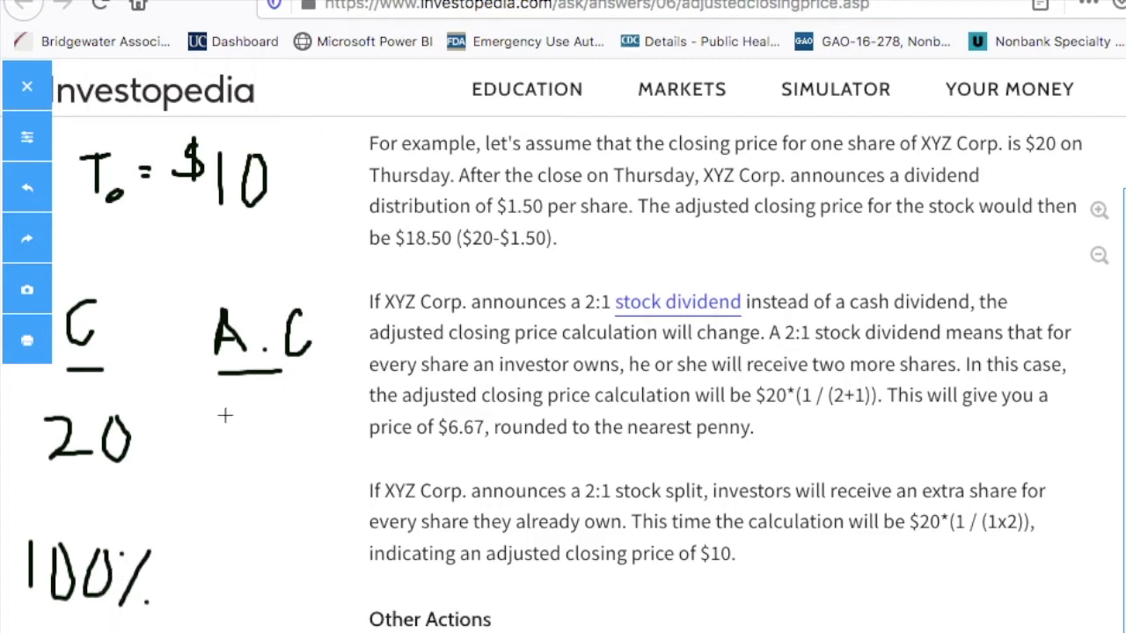
Handwrite the adjusted price 18.50 under A.C and its 85% return below it
{"action": "left_click_drag", "start_coordinate": [224, 416], "coordinate": [224, 463]}
{"action": "mouse_move", "coordinate": [254, 418]}
{"action": "left_mouse_down"}
{"action": "mouse_move", "coordinate": [238, 428]}
{"action": "mouse_move", "coordinate": [246, 447]}
{"action": "mouse_move", "coordinate": [251, 422]}
{"action": "mouse_move", "coordinate": [292, 410]}
{"action": "mouse_move", "coordinate": [294, 455]}
{"action": "left_mouse_up"}
{"action": "left_click", "coordinate": [282, 454]}
{"action": "mouse_move", "coordinate": [328, 412]}
{"action": "left_mouse_down"}
{"action": "mouse_move", "coordinate": [324, 447]}
{"action": "mouse_move", "coordinate": [338, 431]}
{"action": "mouse_move", "coordinate": [329, 412]}
{"action": "left_mouse_up"}
{"action": "mouse_move", "coordinate": [243, 572]}
{"action": "left_mouse_down"}
{"action": "mouse_move", "coordinate": [234, 611]}
{"action": "mouse_move", "coordinate": [254, 572]}
{"action": "mouse_move", "coordinate": [275, 601]}
{"action": "mouse_move", "coordinate": [288, 588]}
{"action": "left_mouse_up"}
{"action": "mouse_move", "coordinate": [315, 570]}
{"action": "left_mouse_down"}
{"action": "mouse_move", "coordinate": [299, 615]}
{"action": "mouse_move", "coordinate": [318, 616]}
{"action": "left_mouse_up"}
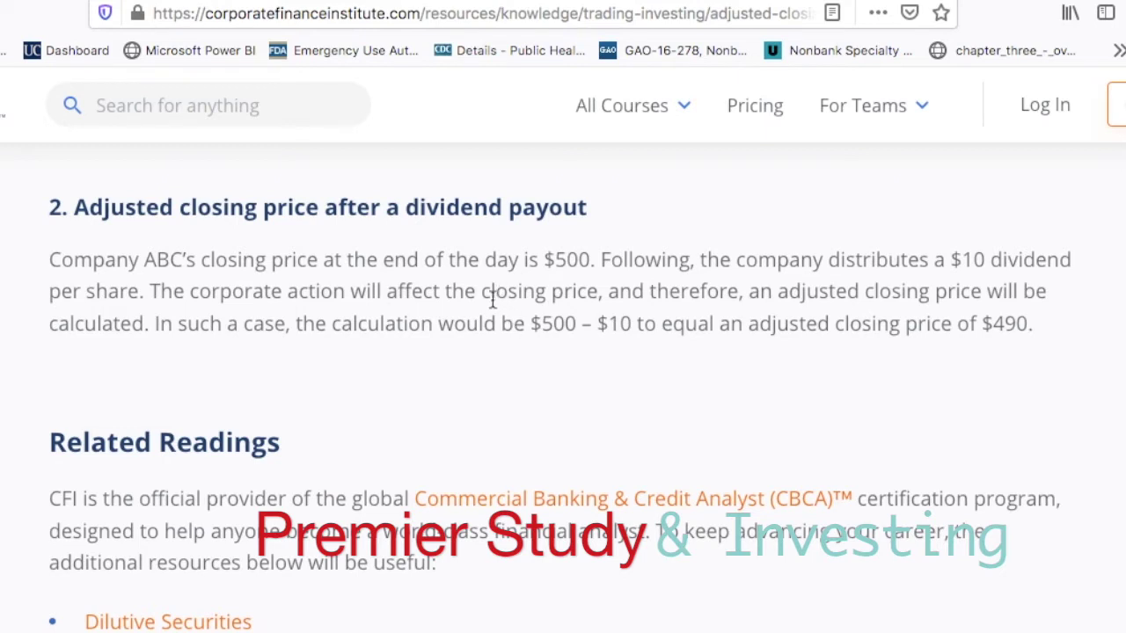
Highlight 'closing price' and 'adjusted closing price' in CFI's $500 − $10 = $490 example
{"action": "left_click_drag", "start_coordinate": [480, 291], "coordinate": [599, 289]}
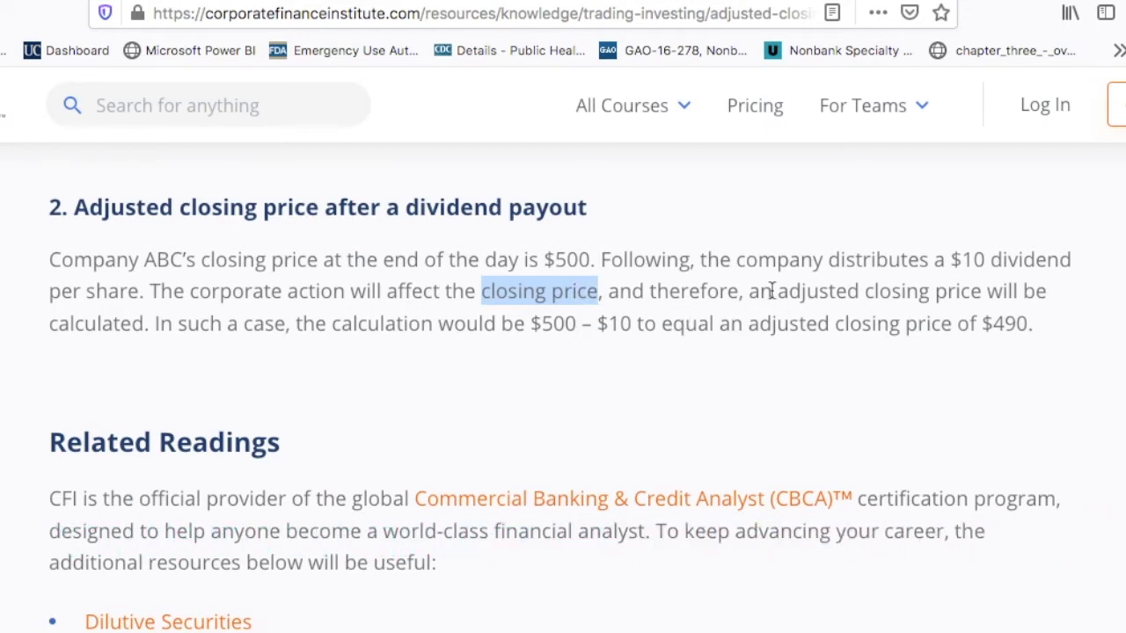
{"action": "left_click_drag", "start_coordinate": [777, 292], "coordinate": [945, 292]}
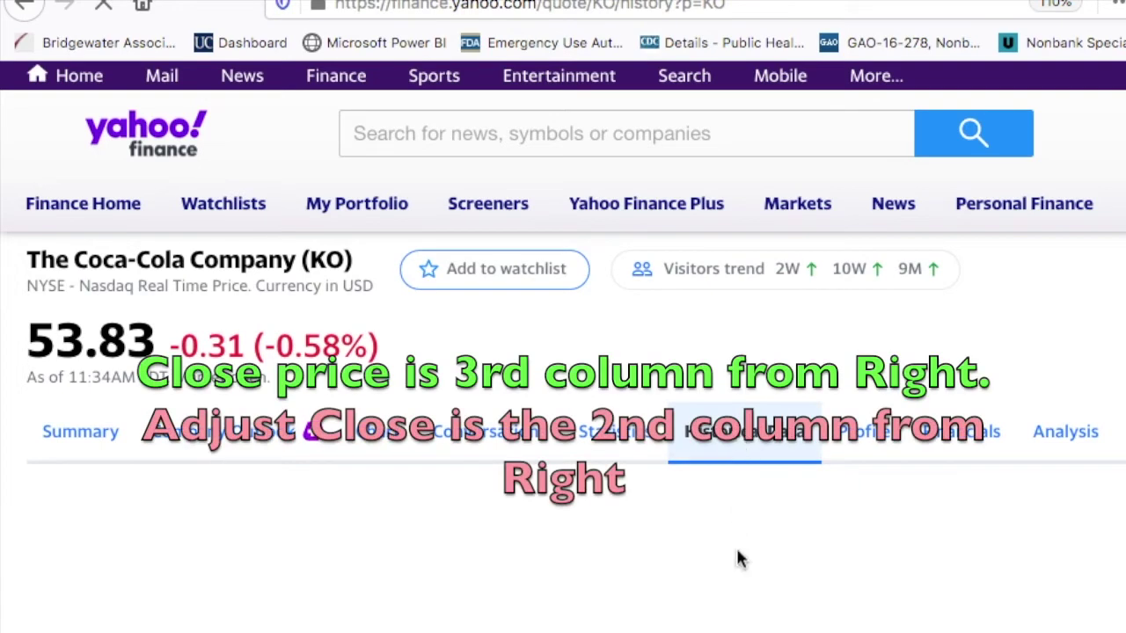
Scroll KO's historical prices down to the Nov 30, 2020 row with the 0.41 dividend
{"action": "scroll", "coordinate": [739, 596], "scroll_direction": "down", "scroll_amount": 3}
{"action": "scroll", "coordinate": [563, 396], "scroll_direction": "down", "scroll_amount": 20}
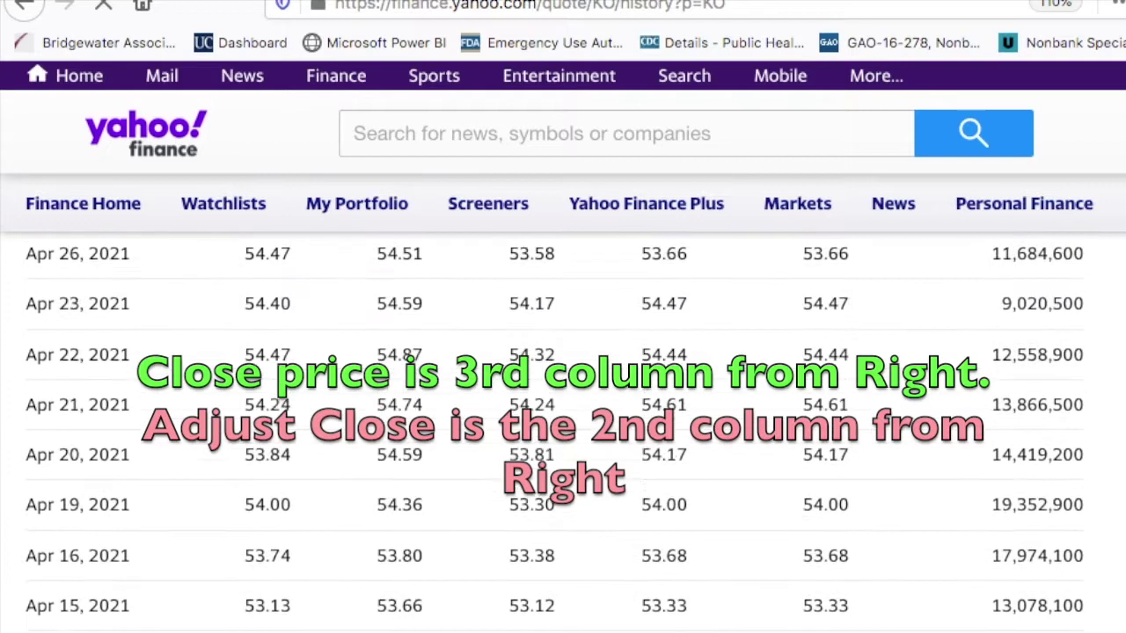
{"action": "scroll", "coordinate": [563, 396], "scroll_direction": "down", "scroll_amount": 6}
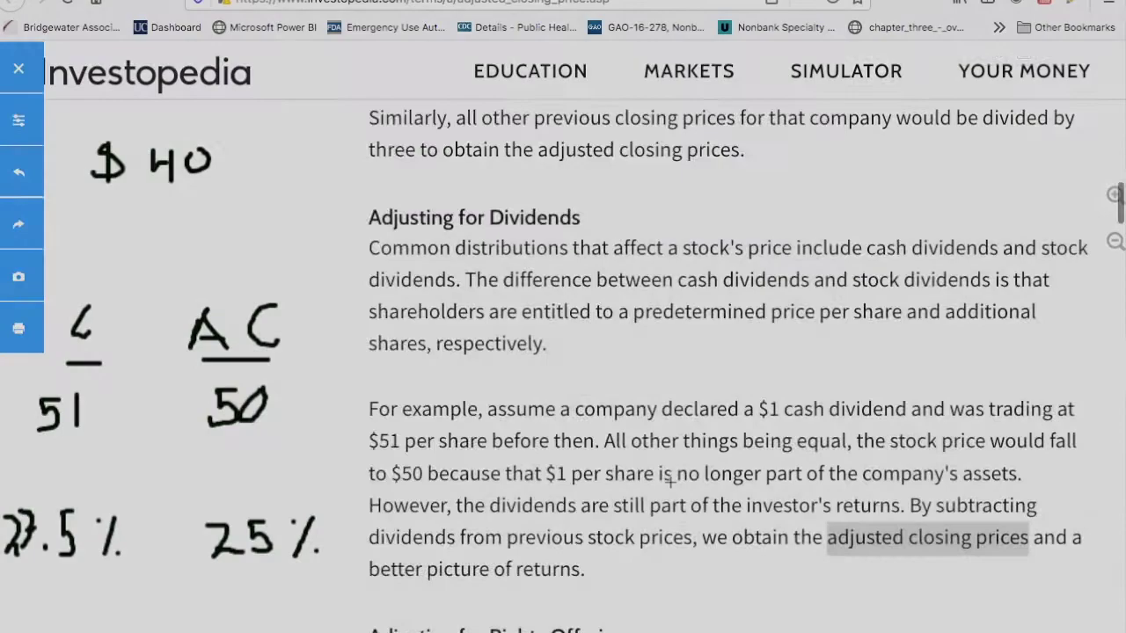
Scroll Investopedia to the Adjusting for Dividends example where $51 drops to $50
{"action": "scroll", "coordinate": [670, 482], "scroll_direction": "up", "scroll_amount": 3}
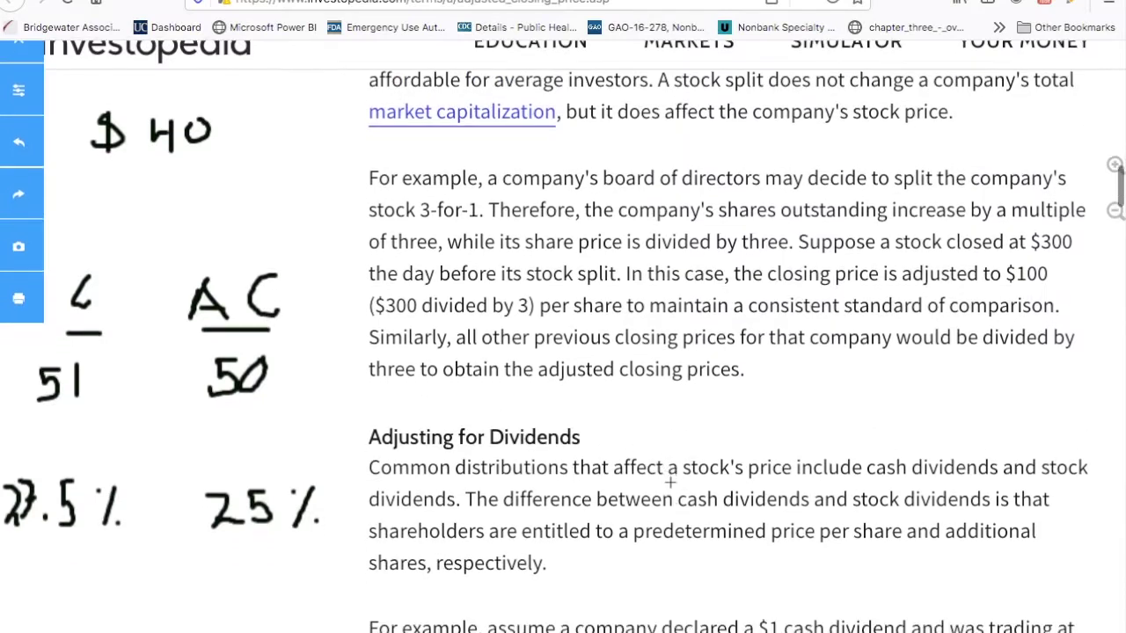
{"action": "scroll", "coordinate": [671, 482], "scroll_direction": "up", "scroll_amount": 2}
{"action": "scroll", "coordinate": [671, 482], "scroll_direction": "down", "scroll_amount": 5}
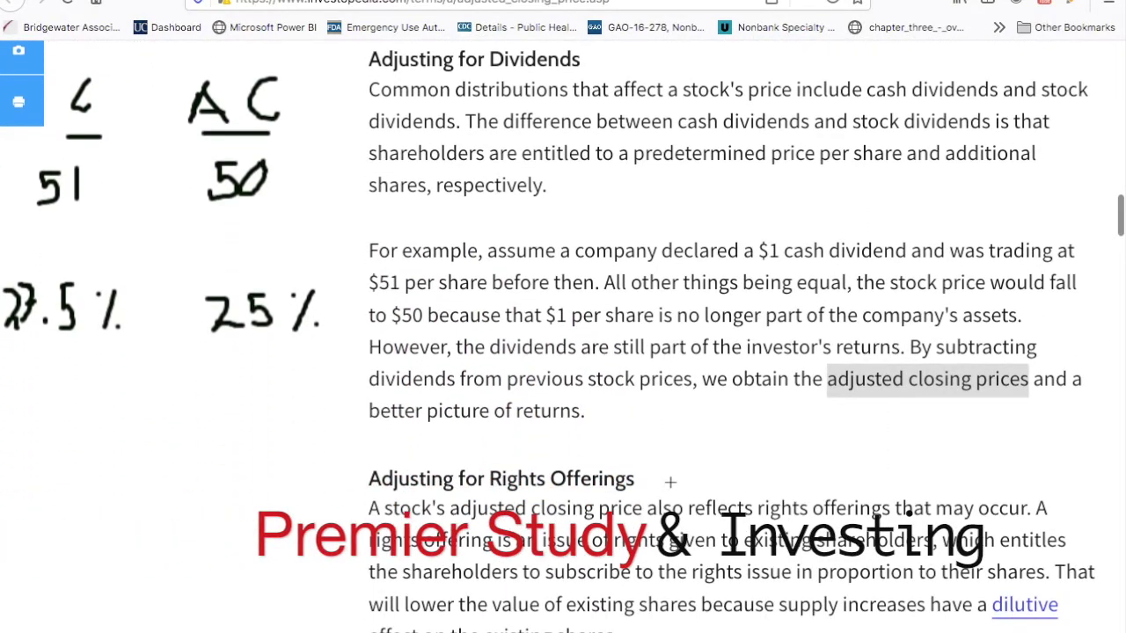
{"action": "scroll", "coordinate": [716, 427], "scroll_direction": "down", "scroll_amount": 1}
{"action": "scroll", "coordinate": [716, 427], "scroll_direction": "up", "scroll_amount": 1}
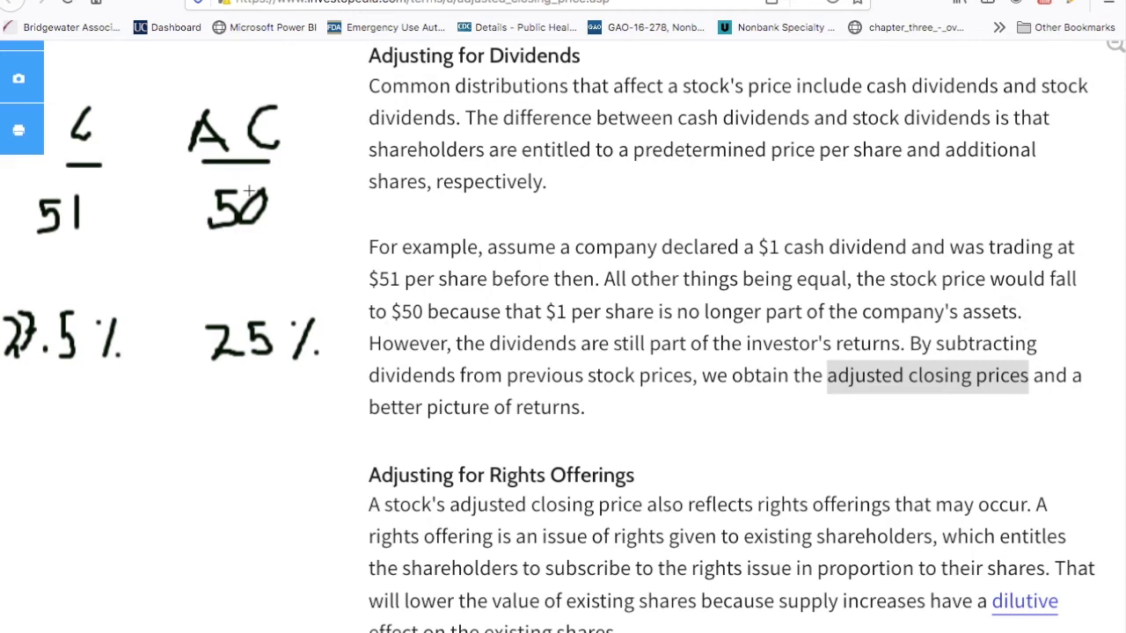
{"action": "scroll", "coordinate": [249, 192], "scroll_direction": "up", "scroll_amount": 3}
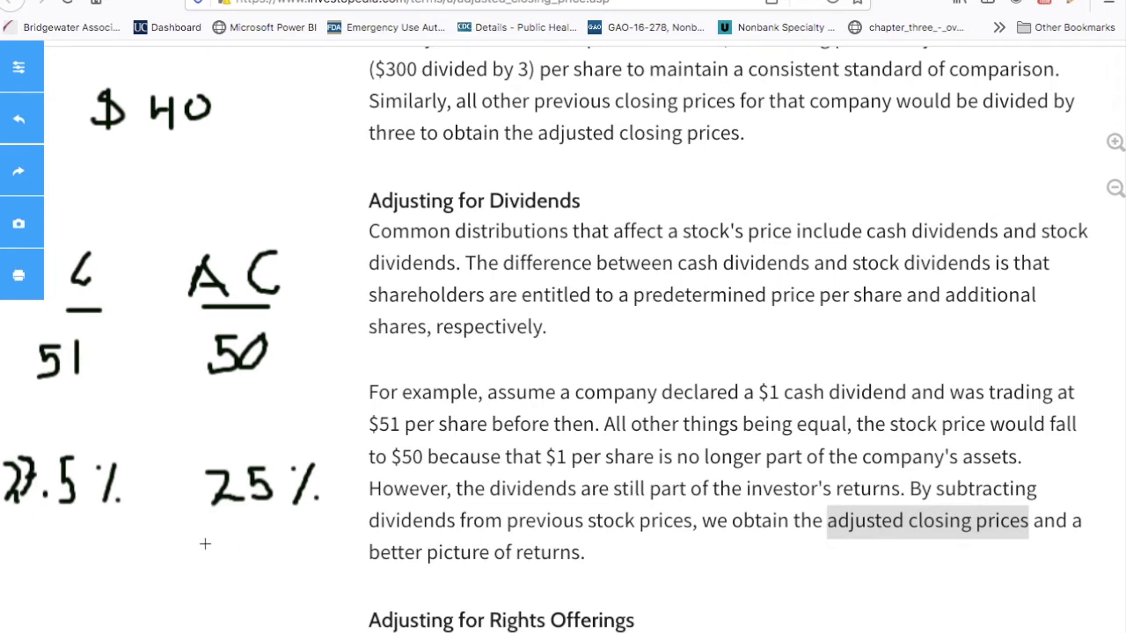
Draw a box beneath the 25% note and write 7.5 inside it
{"action": "mouse_move", "coordinate": [204, 540]}
{"action": "left_mouse_down"}
{"action": "mouse_move", "coordinate": [204, 600]}
{"action": "mouse_move", "coordinate": [306, 594]}
{"action": "left_mouse_up"}
{"action": "mouse_move", "coordinate": [205, 541]}
{"action": "left_mouse_down"}
{"action": "mouse_move", "coordinate": [325, 546]}
{"action": "mouse_move", "coordinate": [312, 593]}
{"action": "left_mouse_up"}
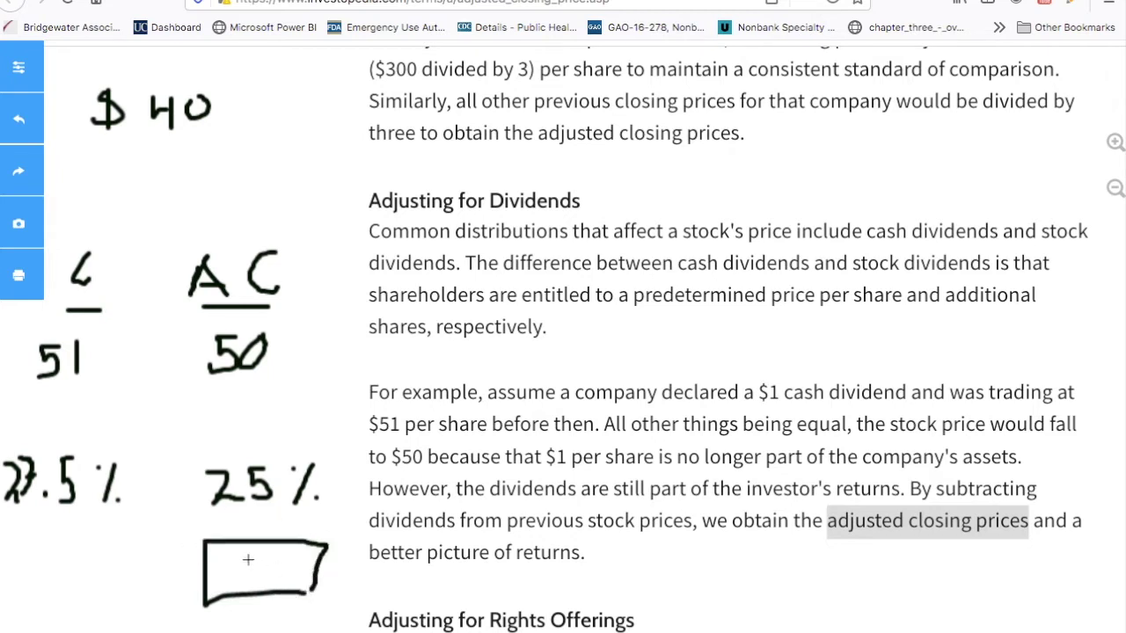
{"action": "mouse_move", "coordinate": [227, 555]}
{"action": "left_mouse_down"}
{"action": "mouse_move", "coordinate": [239, 574]}
{"action": "mouse_move", "coordinate": [295, 576]}
{"action": "mouse_move", "coordinate": [274, 579]}
{"action": "left_mouse_up"}
{"action": "left_click", "coordinate": [257, 570]}
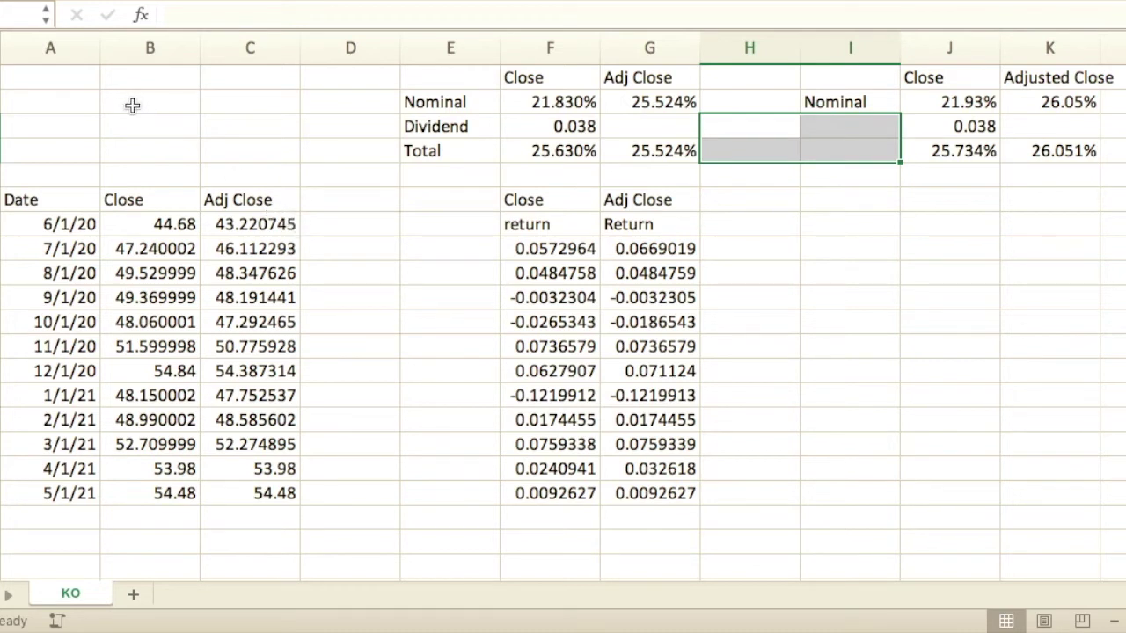
Enter 50 in both B2 and C2 on the KO sheet
{"action": "left_click", "coordinate": [142, 77]}
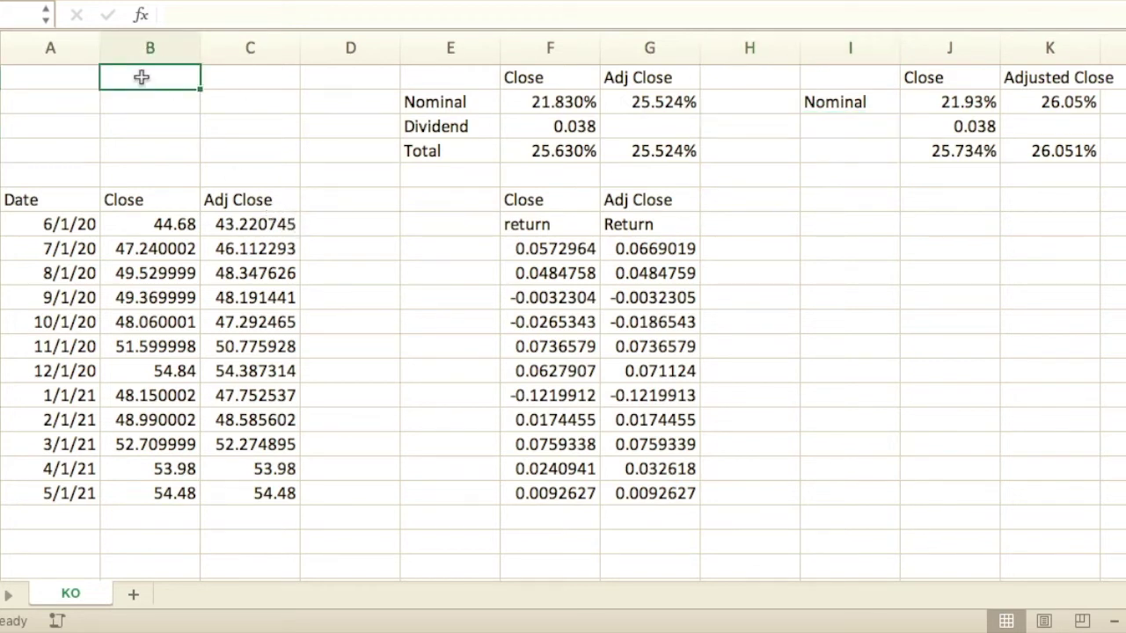
{"action": "key", "text": "Return"}
{"action": "type", "text": "50"}
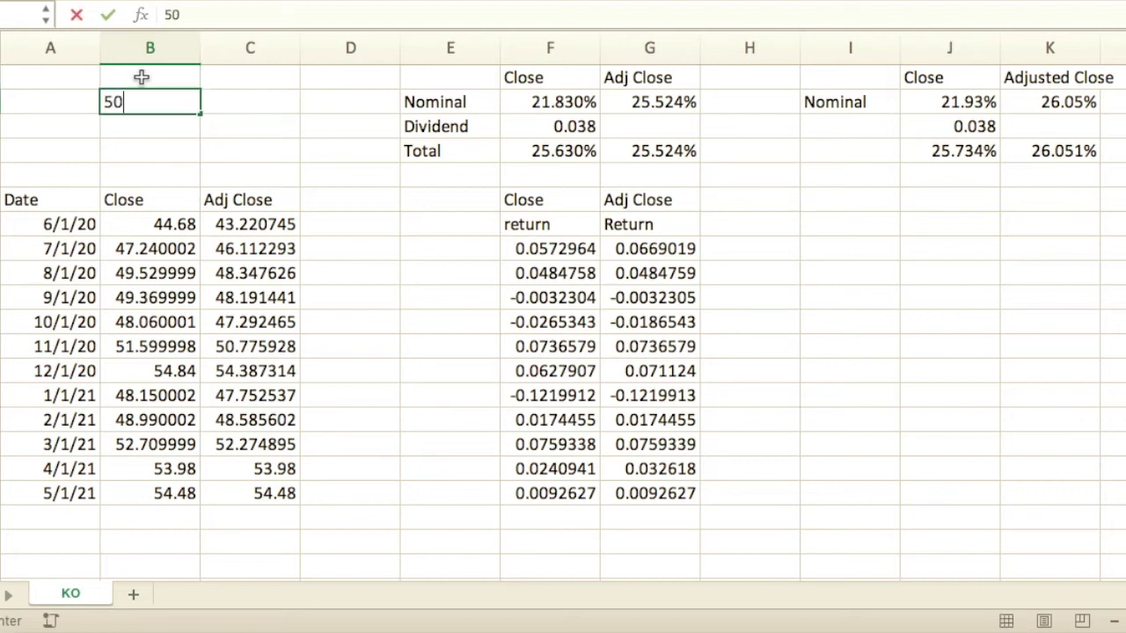
{"action": "key", "text": "Tab"}
{"action": "type", "text": "50"}
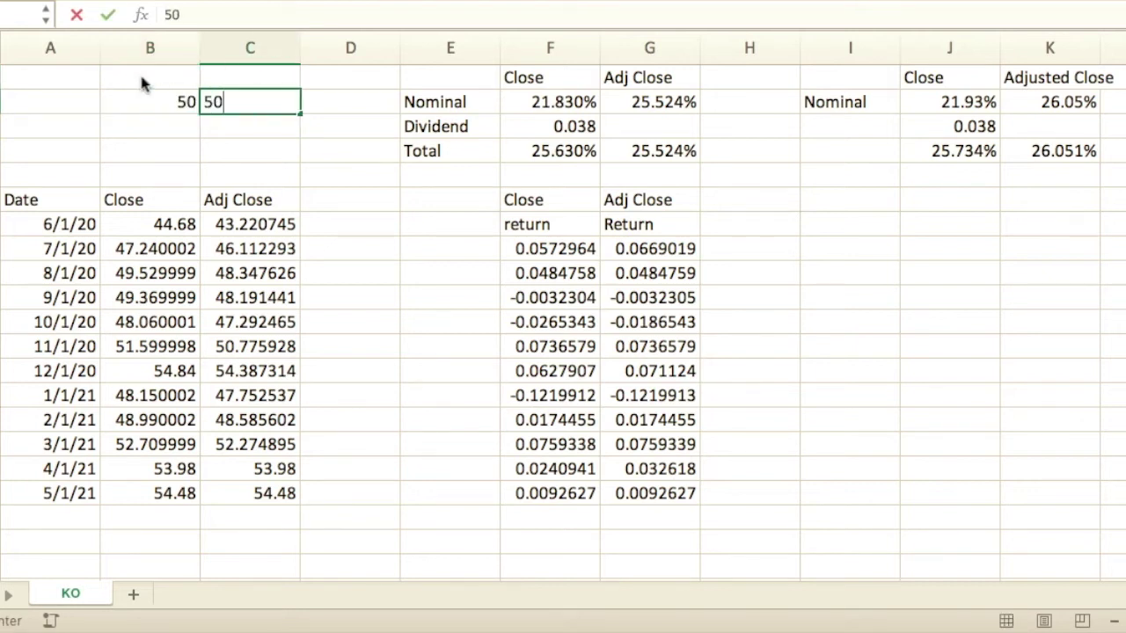
{"action": "key", "text": "Up"}
Put 19 in B1 and 5 in C1, then recheck both cells
{"action": "key", "text": "Left"}
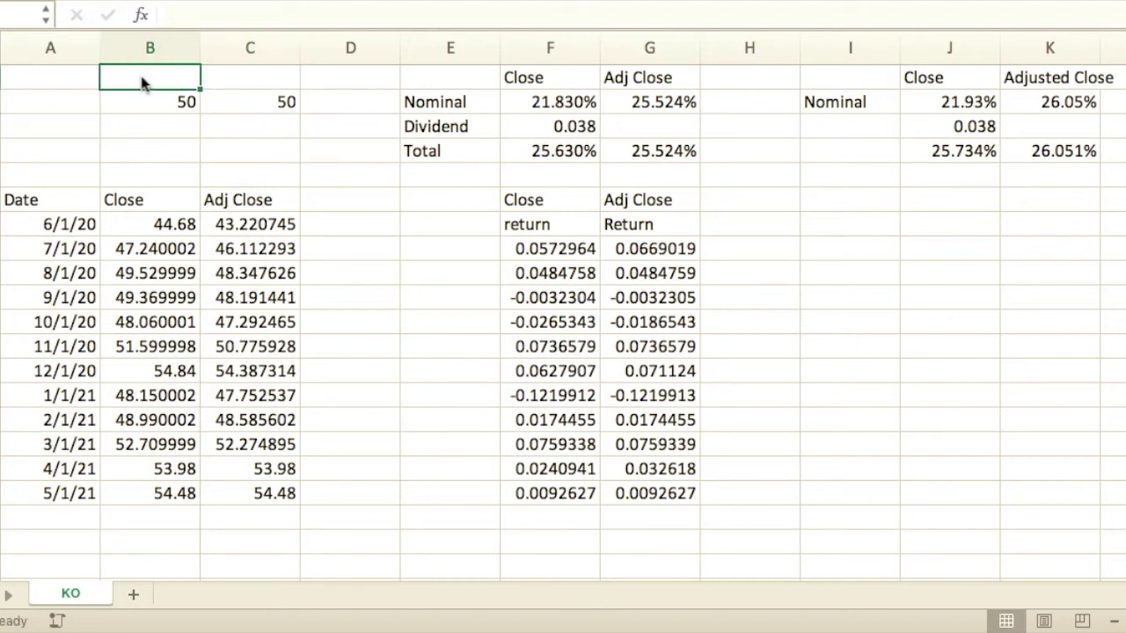
{"action": "type", "text": "1"}
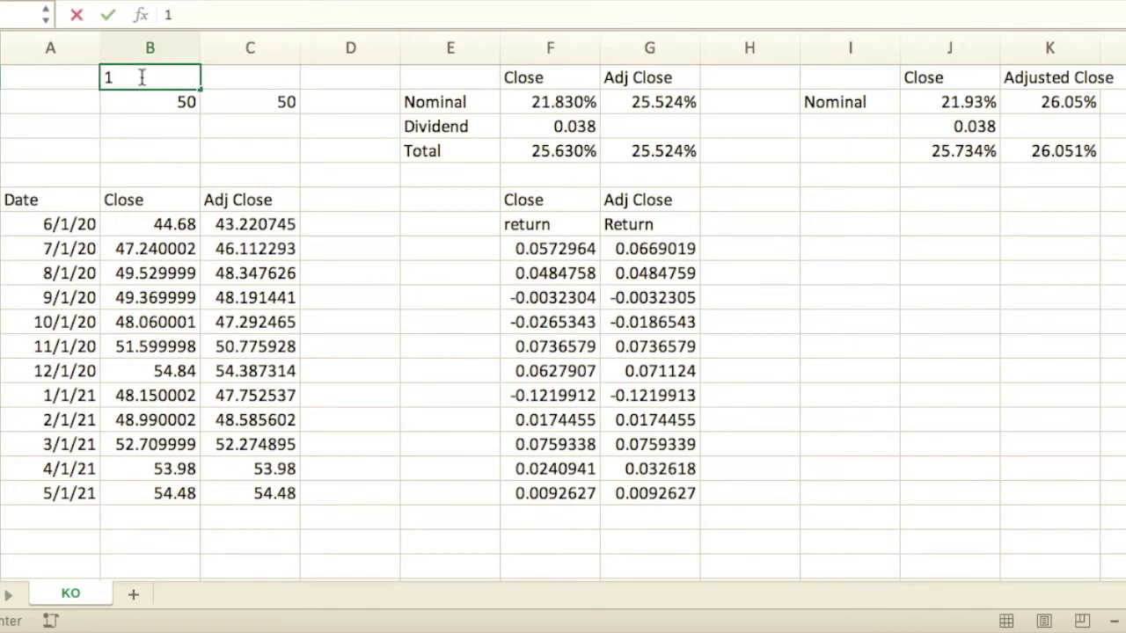
{"action": "type", "text": "9"}
{"action": "key", "text": "Tab"}
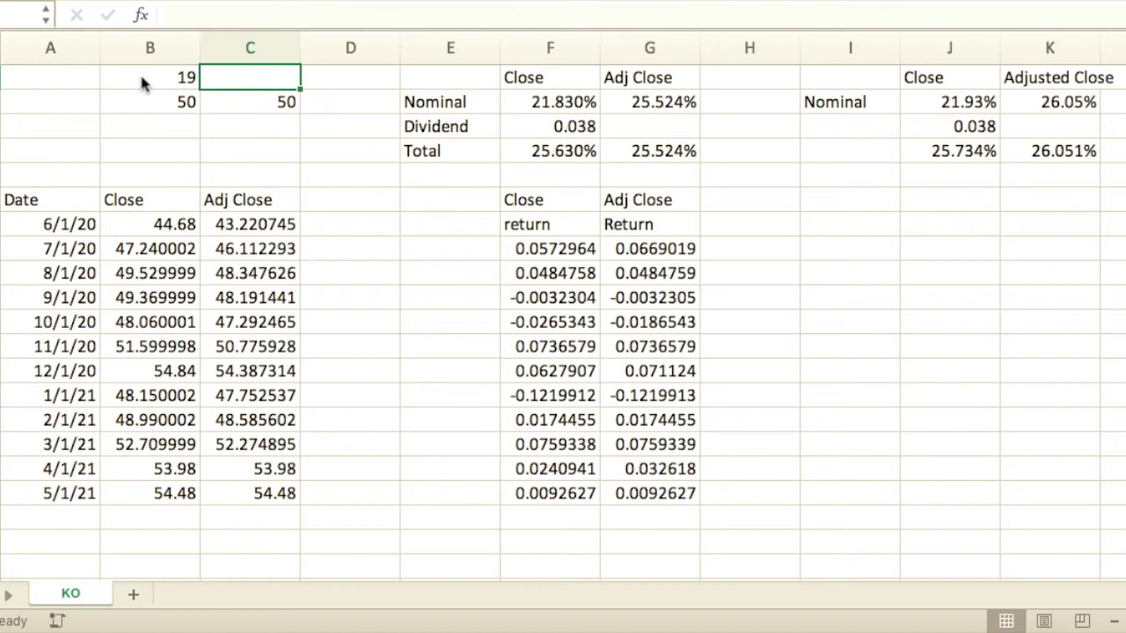
{"action": "type", "text": "5"}
{"action": "key", "text": "Return"}
{"action": "key", "text": "Up"}
{"action": "left_click", "coordinate": [143, 82]}
{"action": "key", "text": "Right"}
{"action": "left_click", "coordinate": [950, 100]}
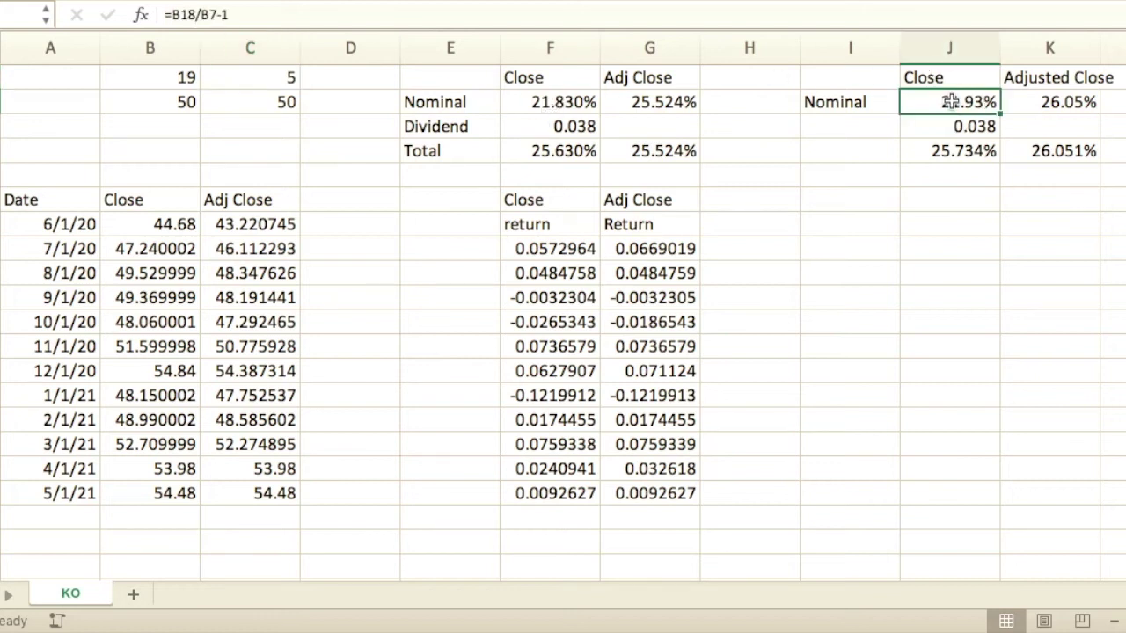
{"action": "left_click", "coordinate": [600, 11]}
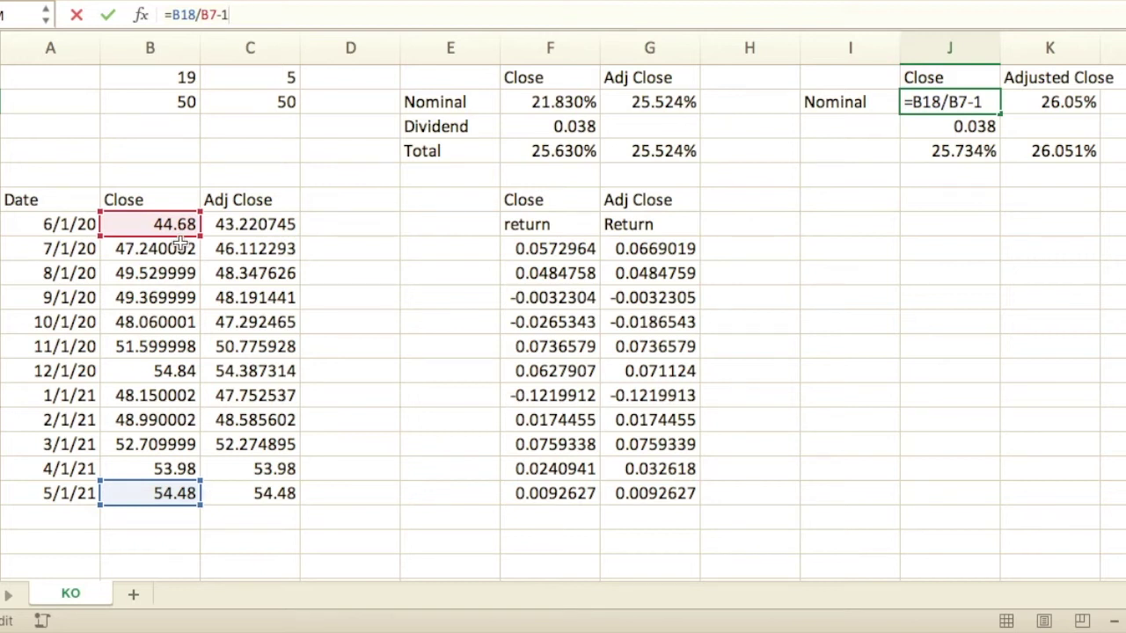
{"action": "key", "text": "Return"}
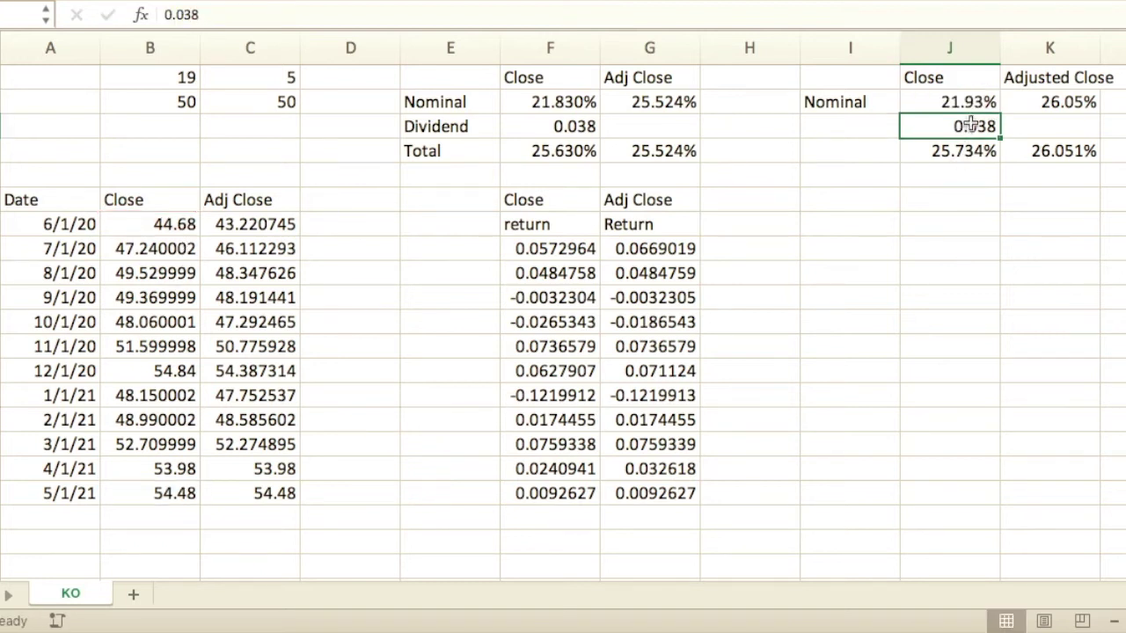
{"action": "left_click", "coordinate": [1075, 102]}
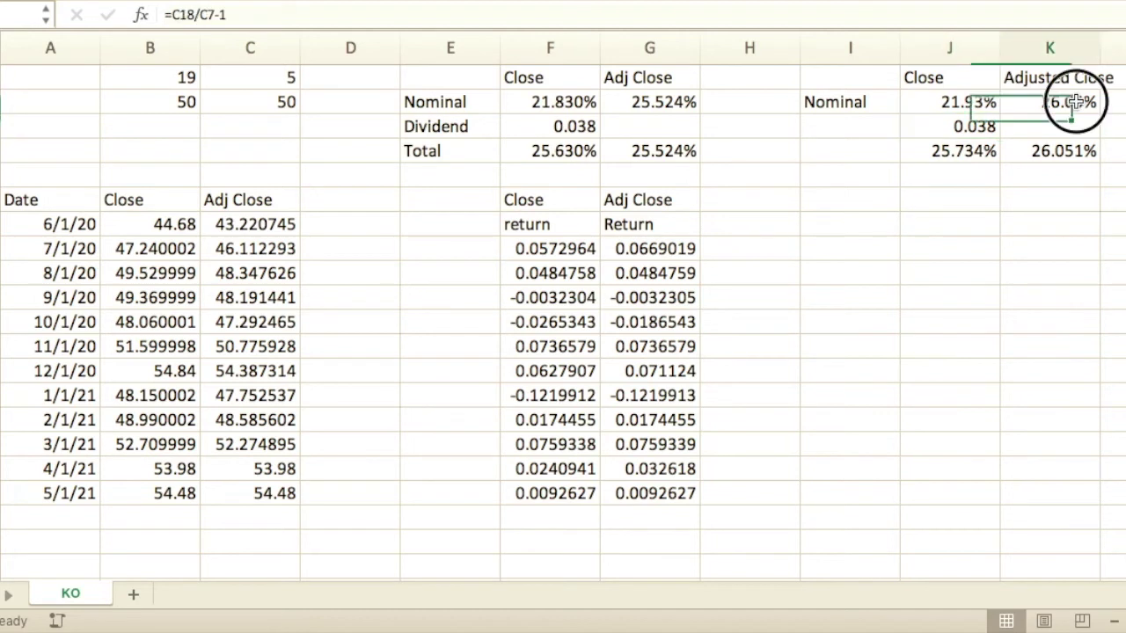
{"action": "left_click", "coordinate": [841, 13]}
{"action": "key", "text": "Return"}
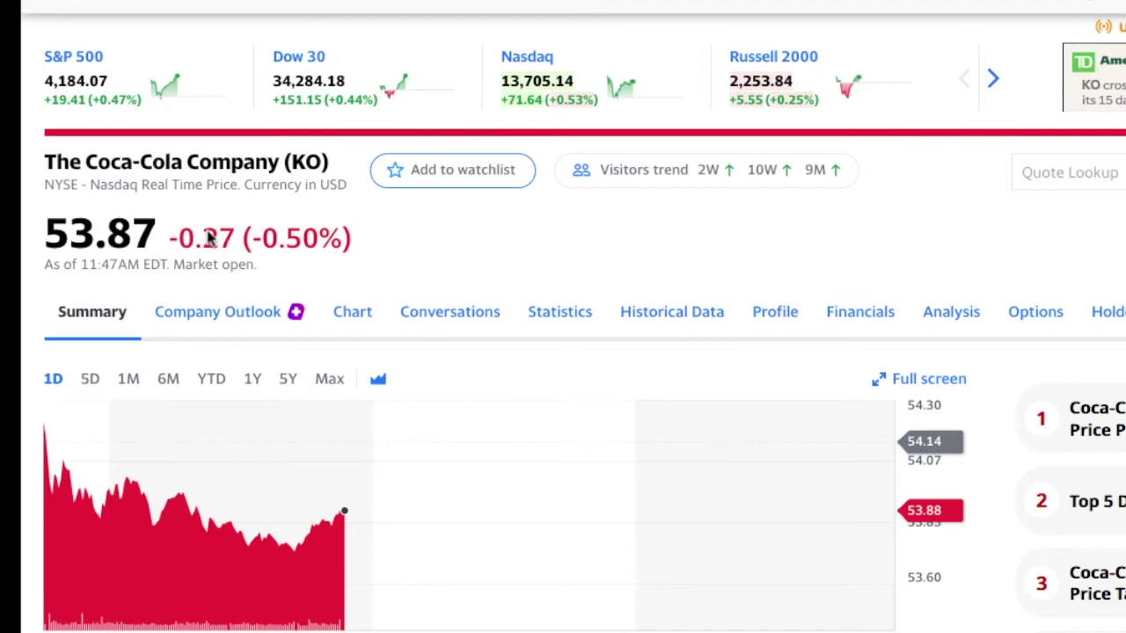
{"action": "scroll", "coordinate": [569, 503], "scroll_direction": "down", "scroll_amount": 6}
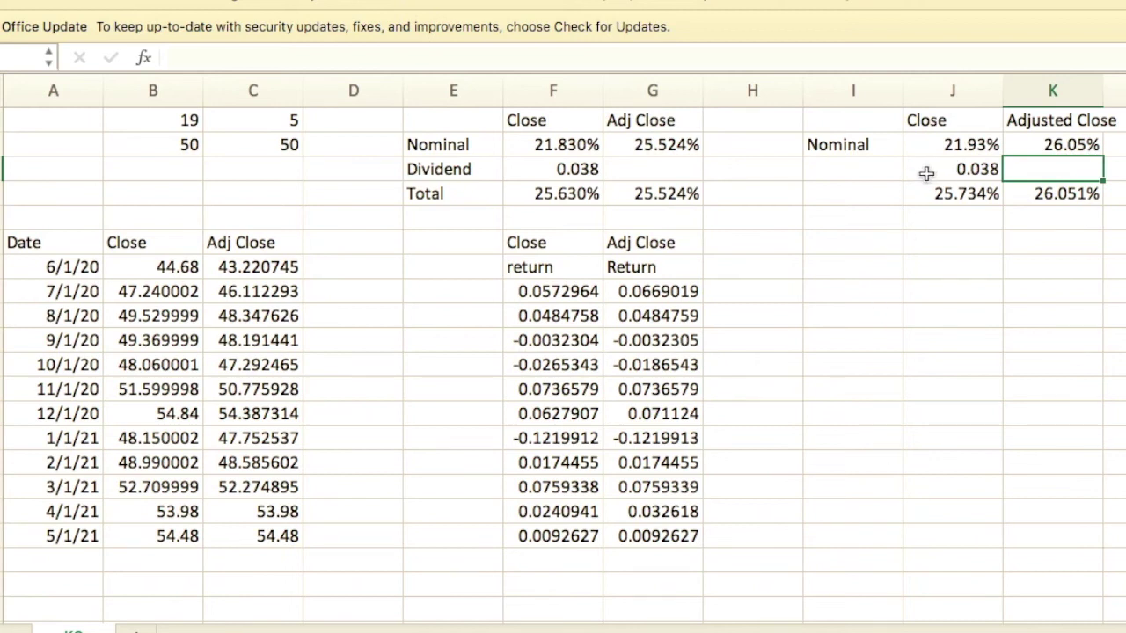
Check the cells under the 25.734% total and inspect the F2 nominal return formula unchanged
{"action": "left_click", "coordinate": [958, 216]}
{"action": "key", "text": "Right"}
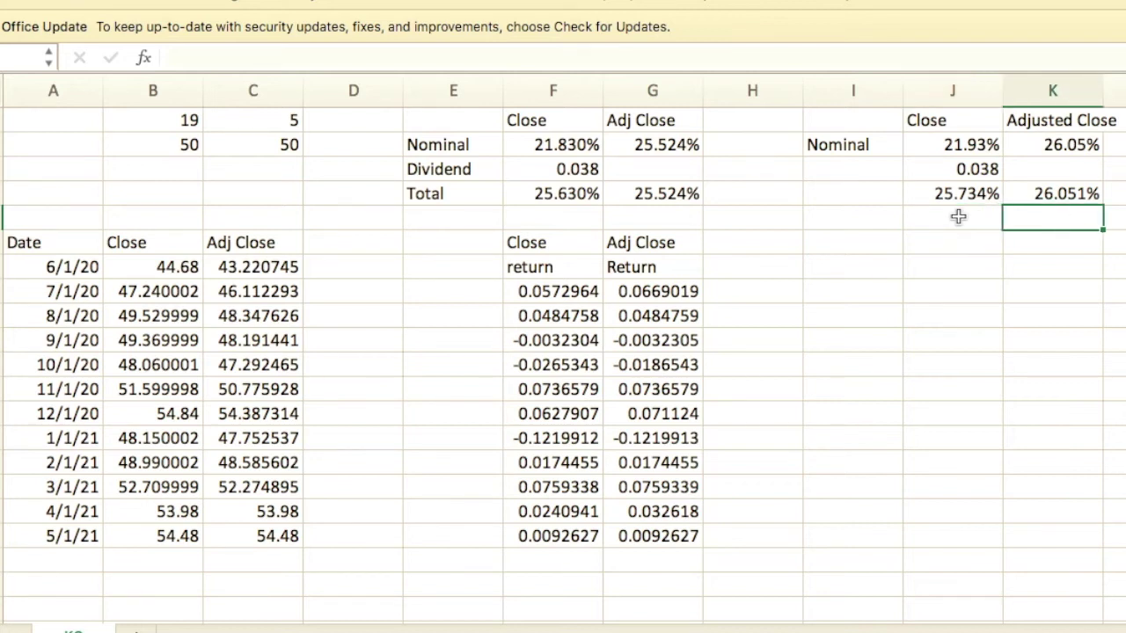
{"action": "left_click", "coordinate": [958, 217]}
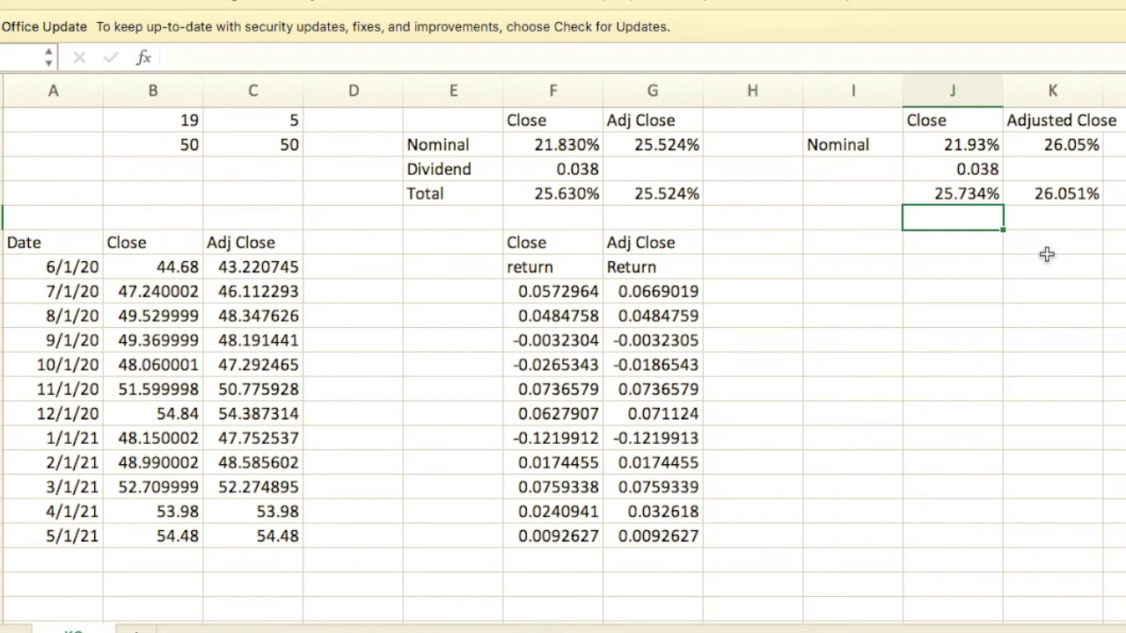
{"action": "left_click", "coordinate": [564, 147]}
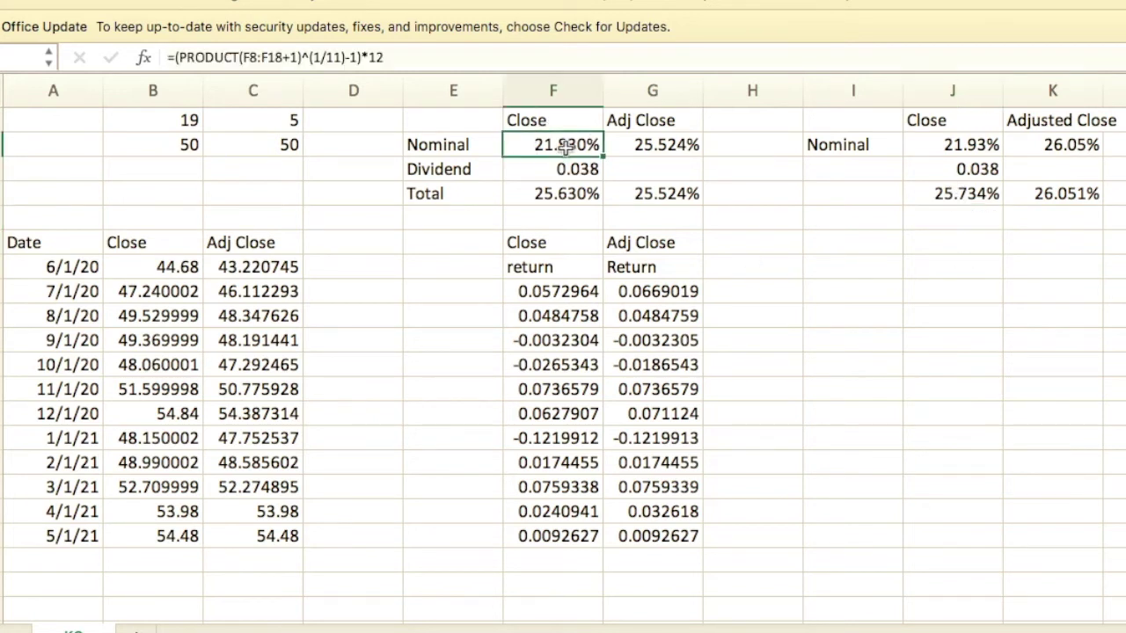
{"action": "left_click", "coordinate": [472, 58]}
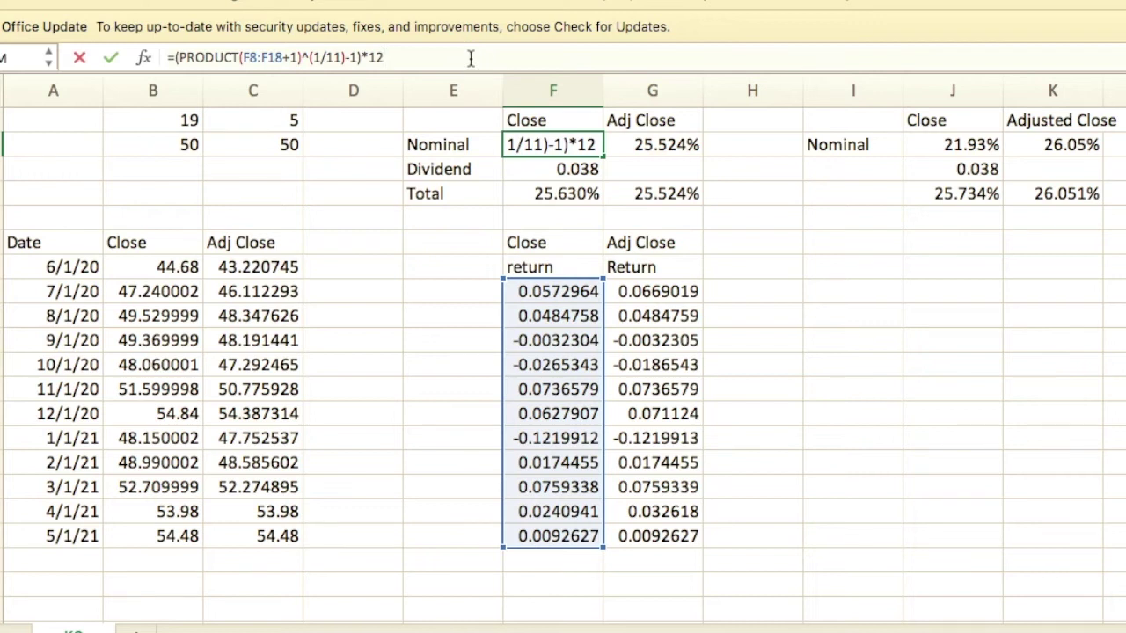
{"action": "key", "text": "Return"}
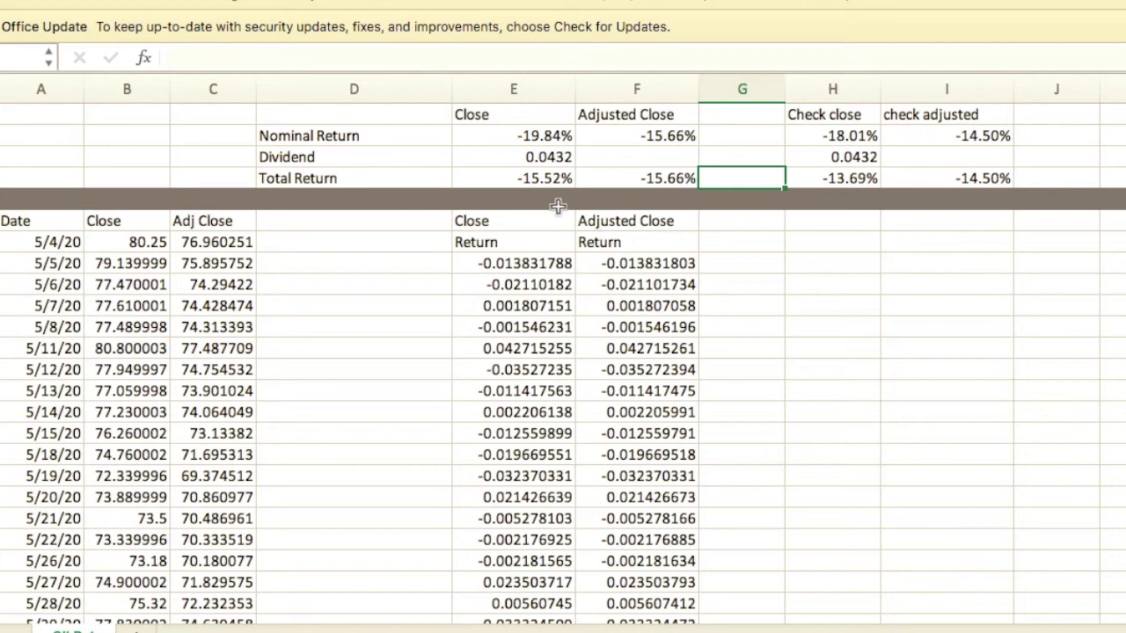
{"action": "left_click", "coordinate": [538, 178]}
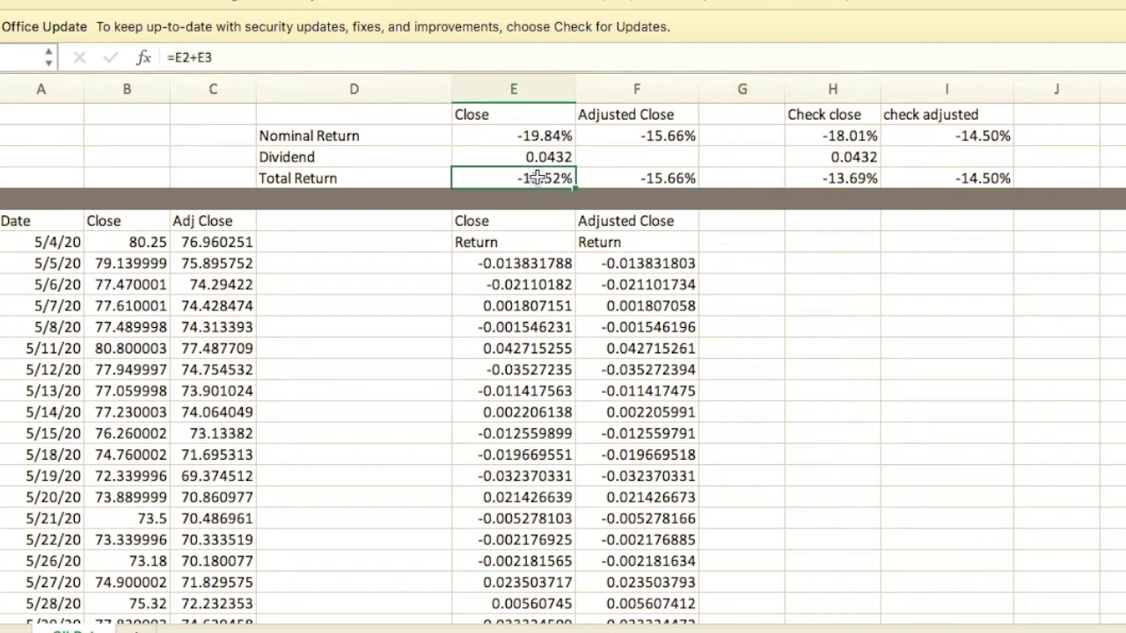
{"action": "key", "text": "Up"}
{"action": "key", "text": "Up"}
{"action": "key", "text": "Up"}
{"action": "key", "text": "Down"}
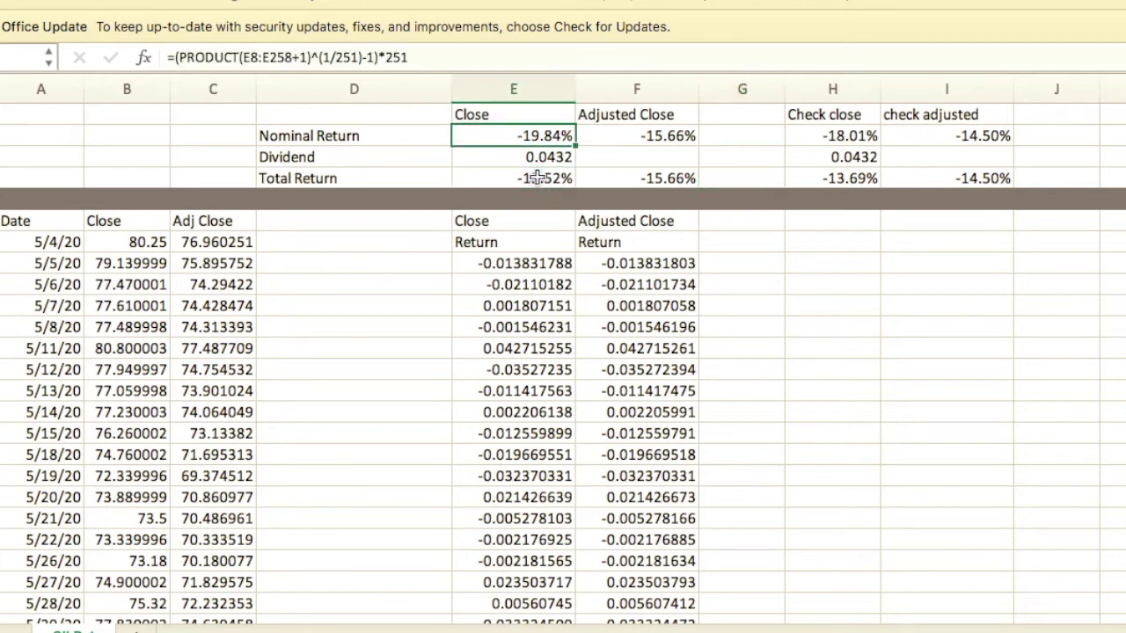
{"action": "key", "text": "Right"}
{"action": "key", "text": "Up"}
{"action": "key", "text": "Down"}
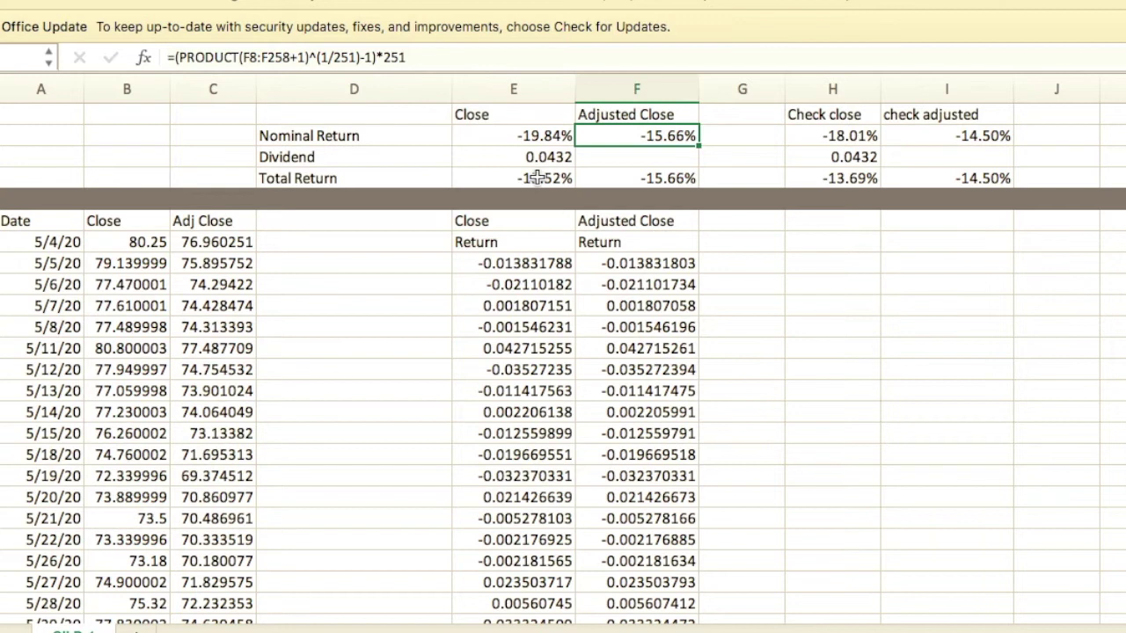
{"action": "left_click", "coordinate": [406, 156]}
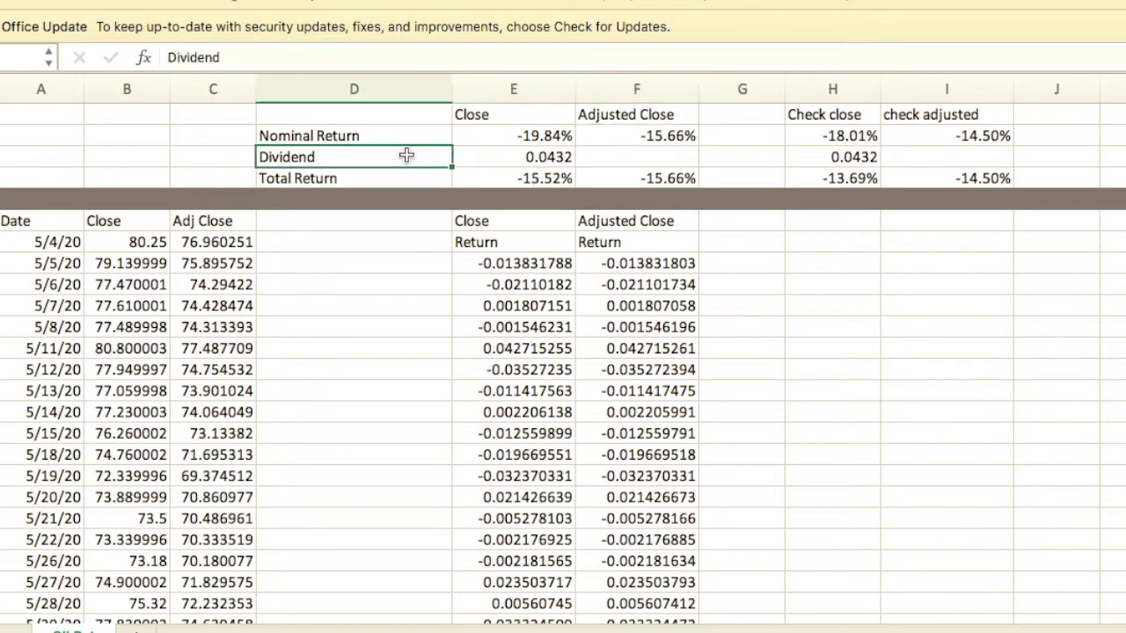
{"action": "key", "text": "Right"}
{"action": "key", "text": "Down"}
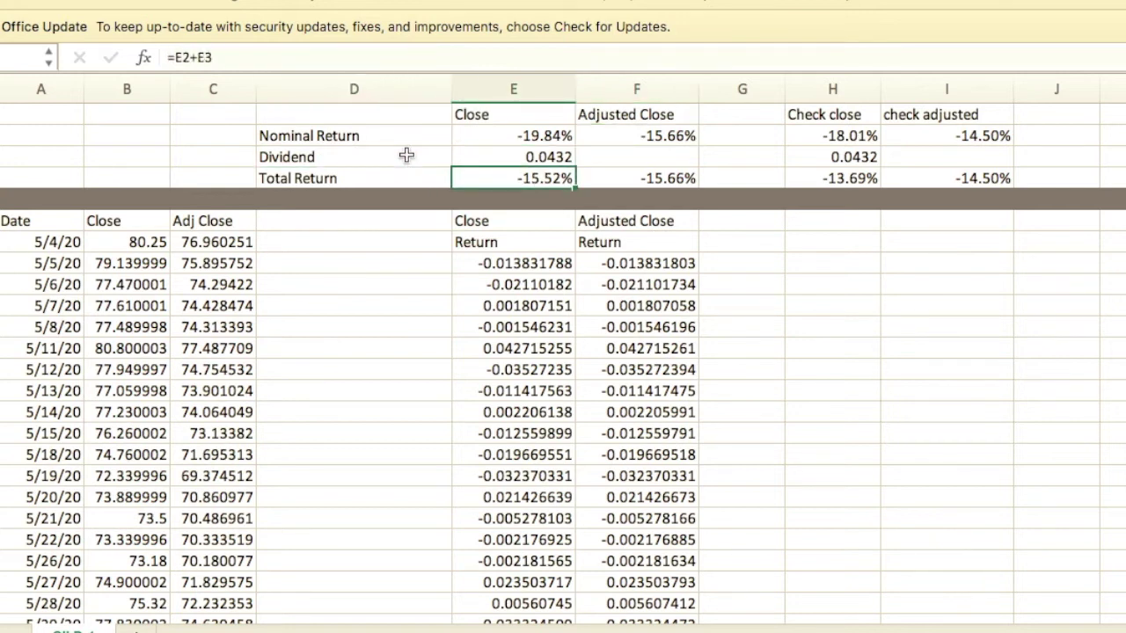
{"action": "key", "text": "Right"}
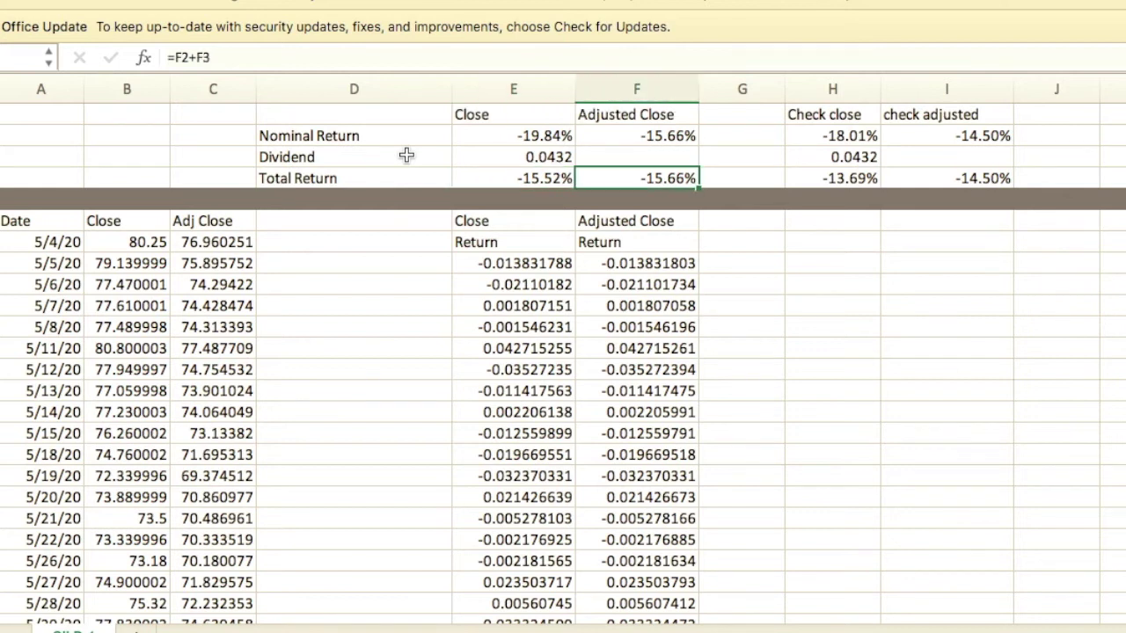
{"action": "key", "text": "Right"}
{"action": "key", "text": "Right"}
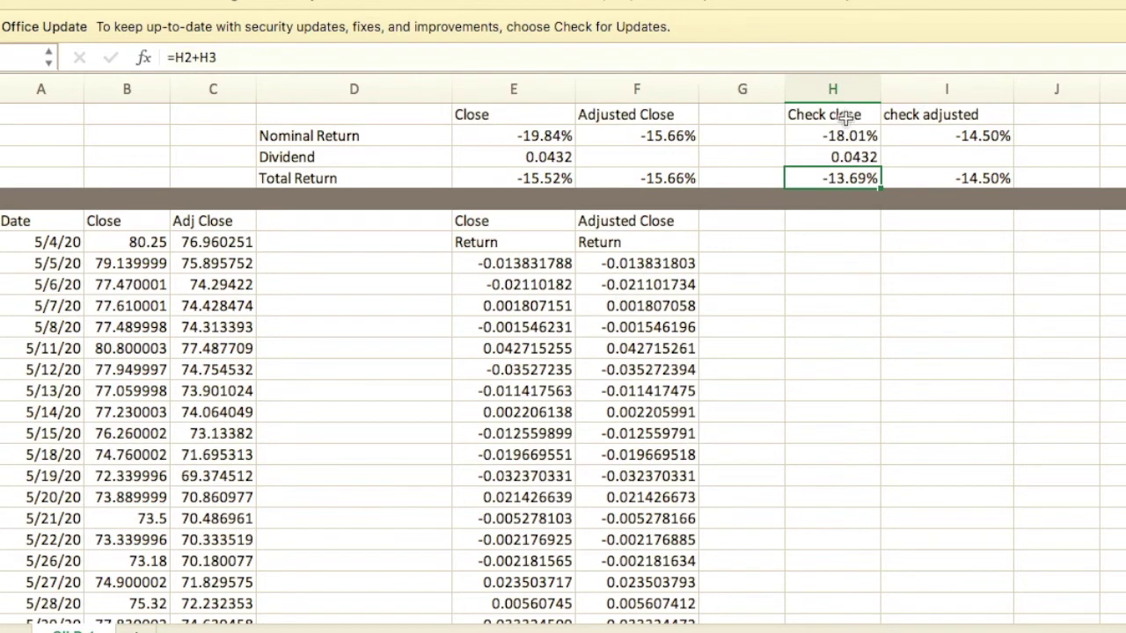
Commit =B258/B7-1 in H2 and step through the check-close summary formulas
{"action": "left_click", "coordinate": [840, 136]}
{"action": "left_click", "coordinate": [594, 51]}
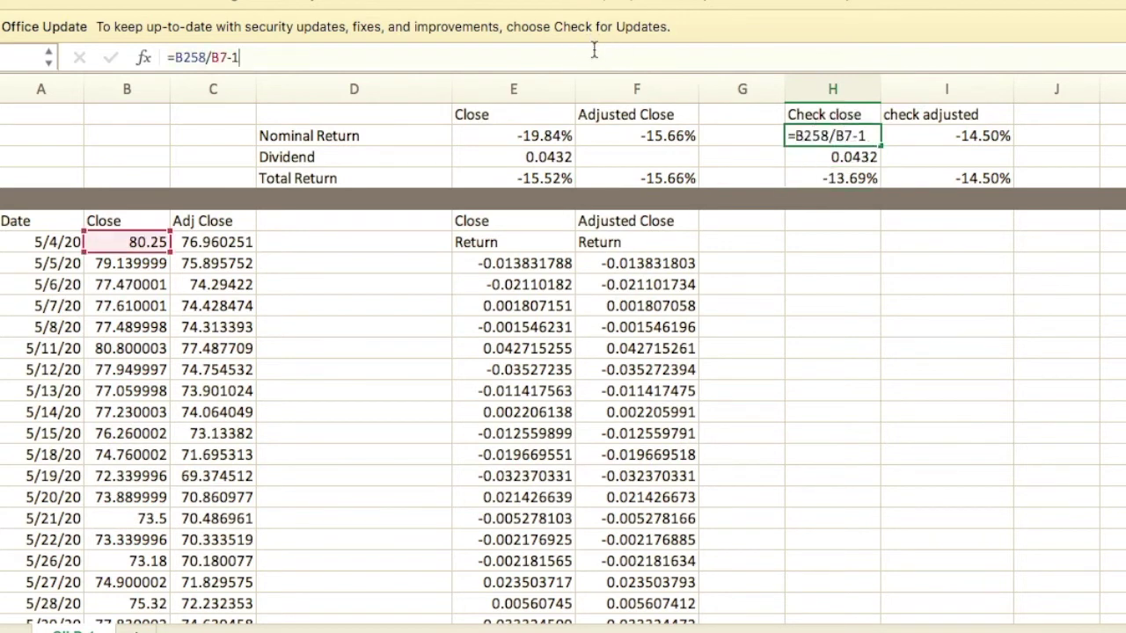
{"action": "key", "text": "Return"}
{"action": "key", "text": "Up"}
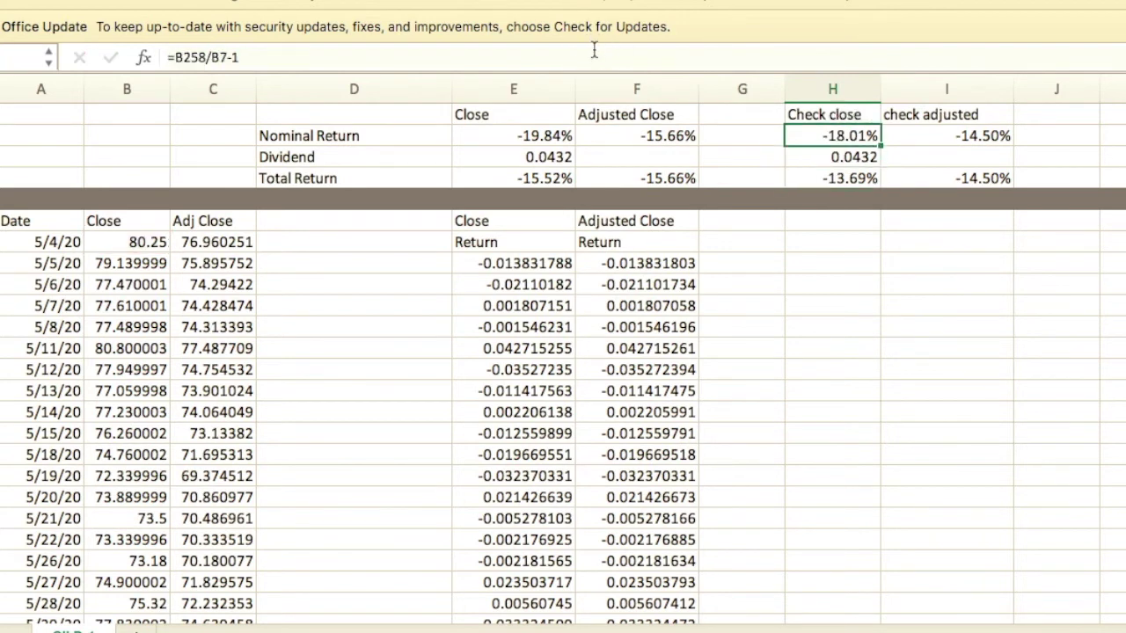
{"action": "key", "text": "Tab"}
{"action": "key", "text": "Return"}
{"action": "key", "text": "Return"}
{"action": "key", "text": "Tab"}
{"action": "key", "text": "Left"}
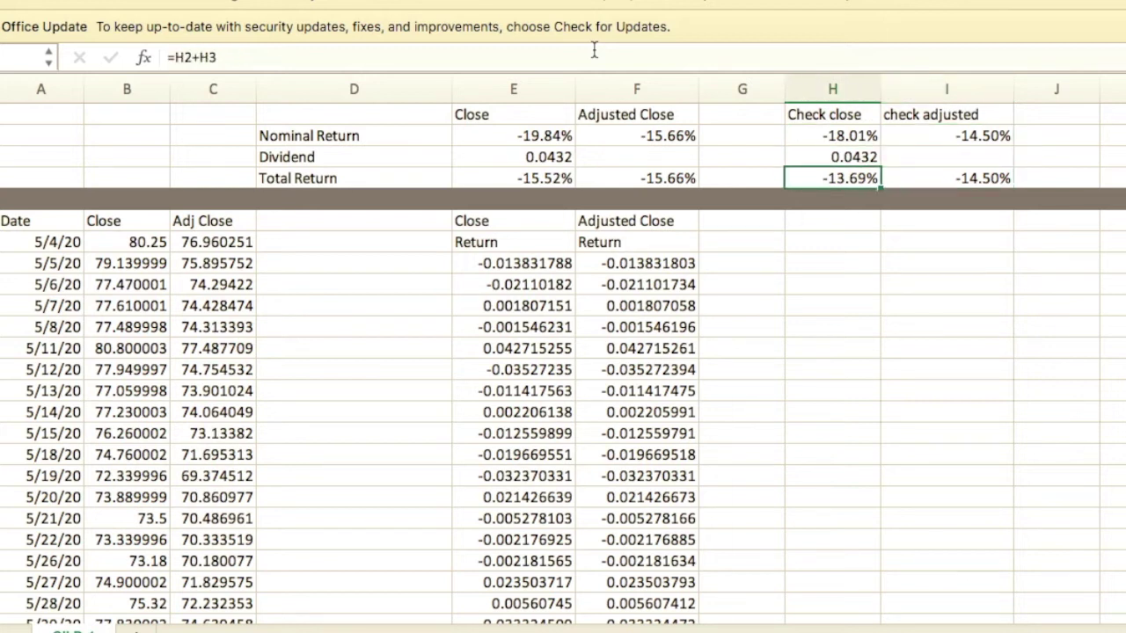
Delete the 0.0432 dividend to test the total return, then undo to restore it
{"action": "left_click", "coordinate": [856, 156]}
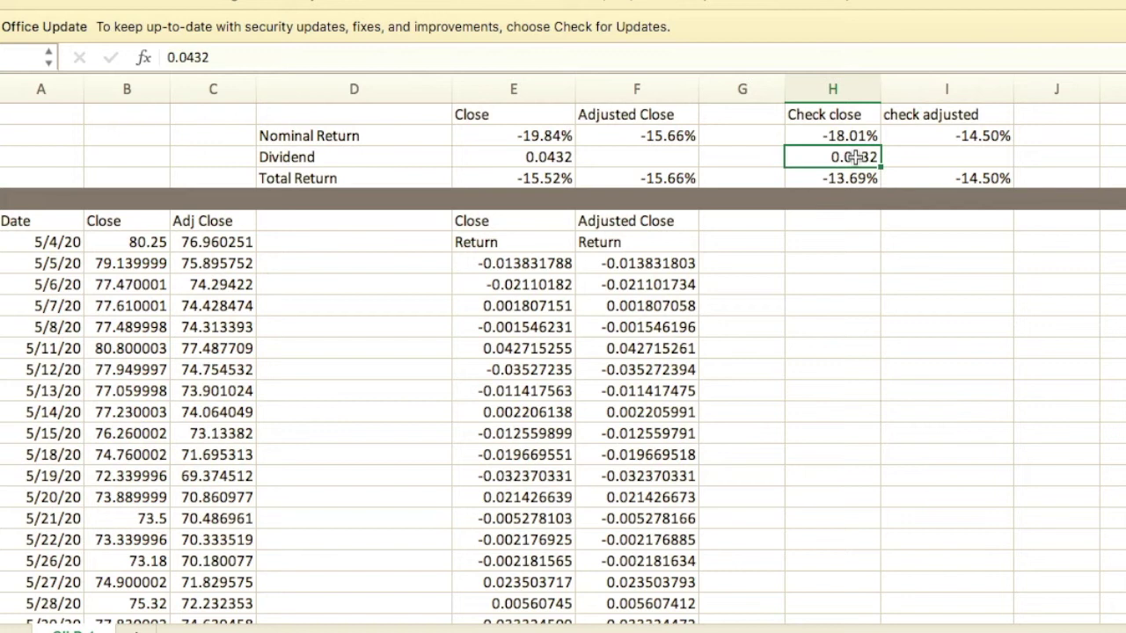
{"action": "key", "text": "Delete"}
{"action": "left_click", "coordinate": [952, 304]}
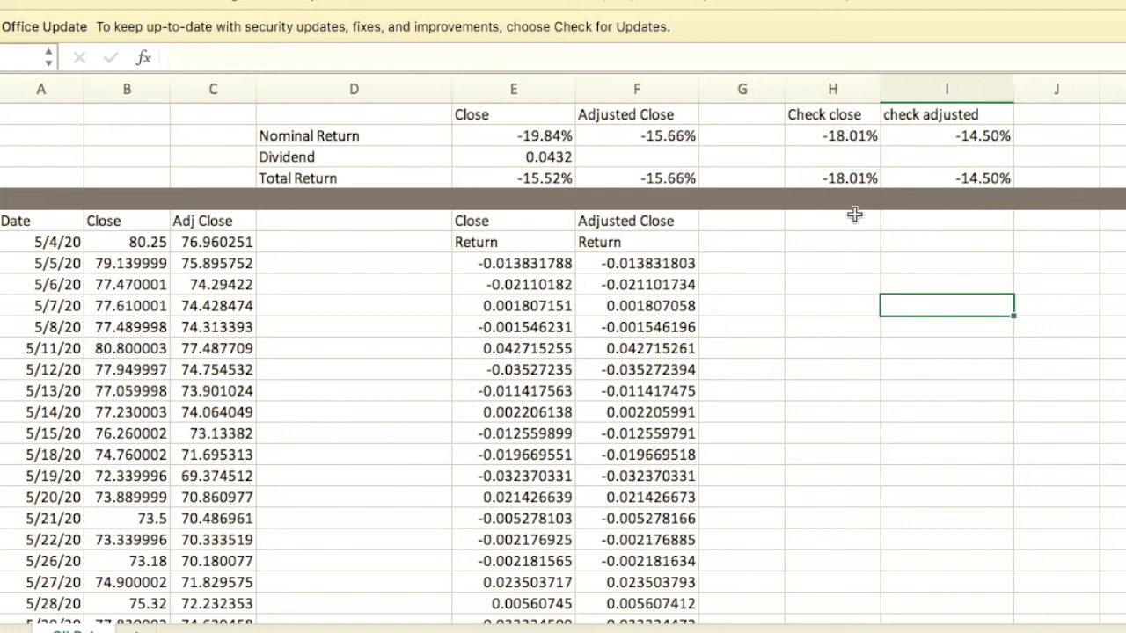
{"action": "key", "text": "super+z"}
{"action": "left_click", "coordinate": [985, 219]}
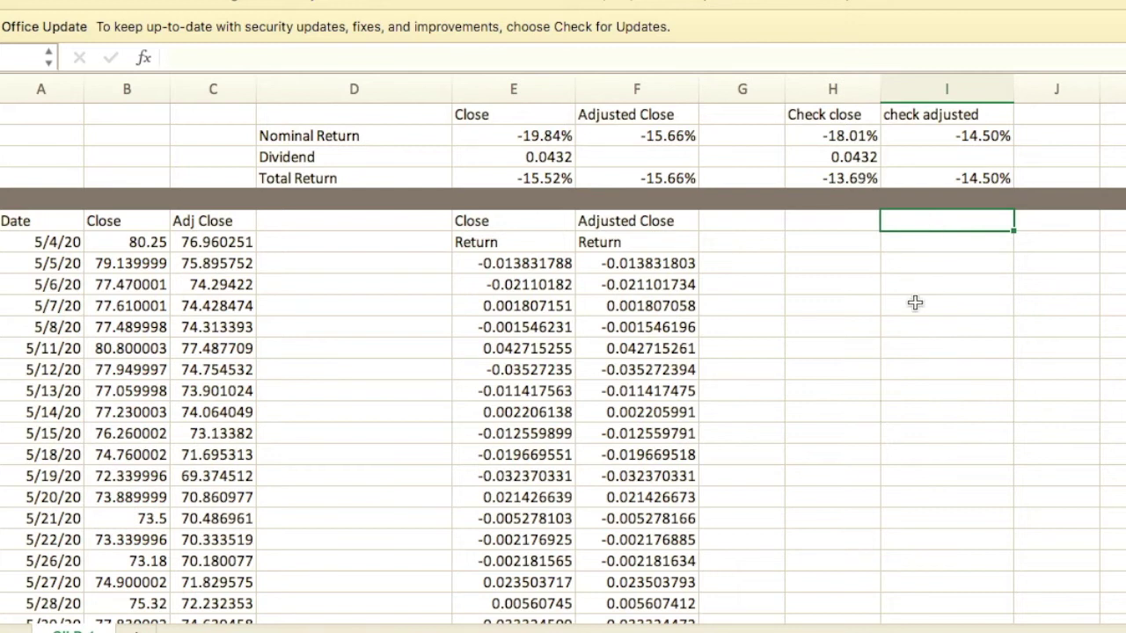
Bring up the KHC workbook and inspect the Close and Adj Close nominal return formulas
{"action": "mouse_move", "coordinate": [938, 628]}
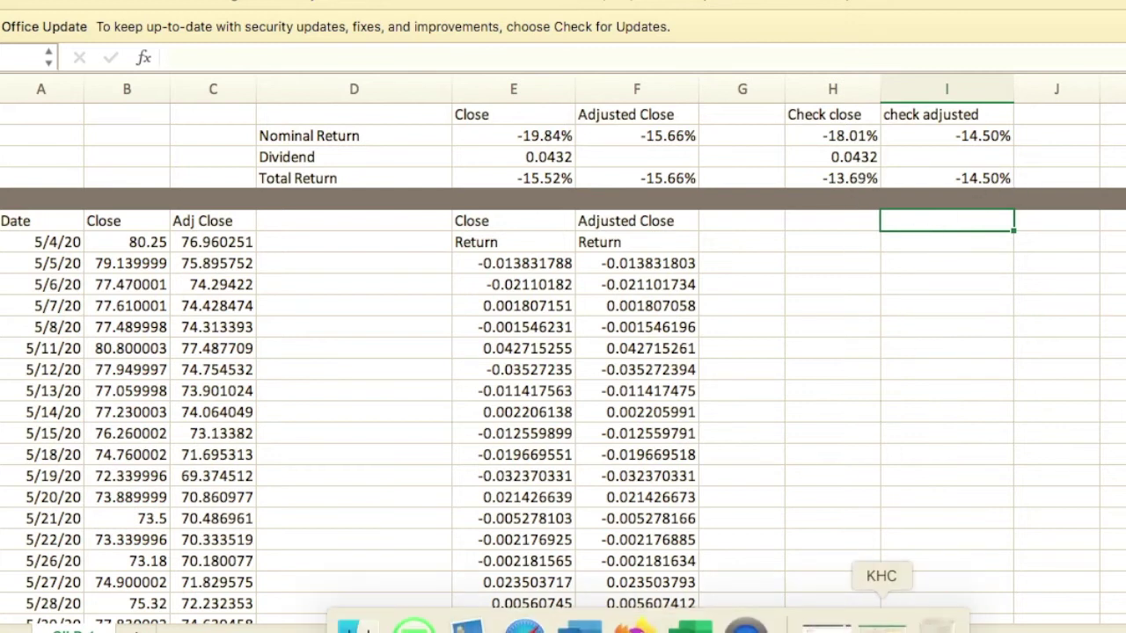
{"action": "left_click", "coordinate": [882, 627]}
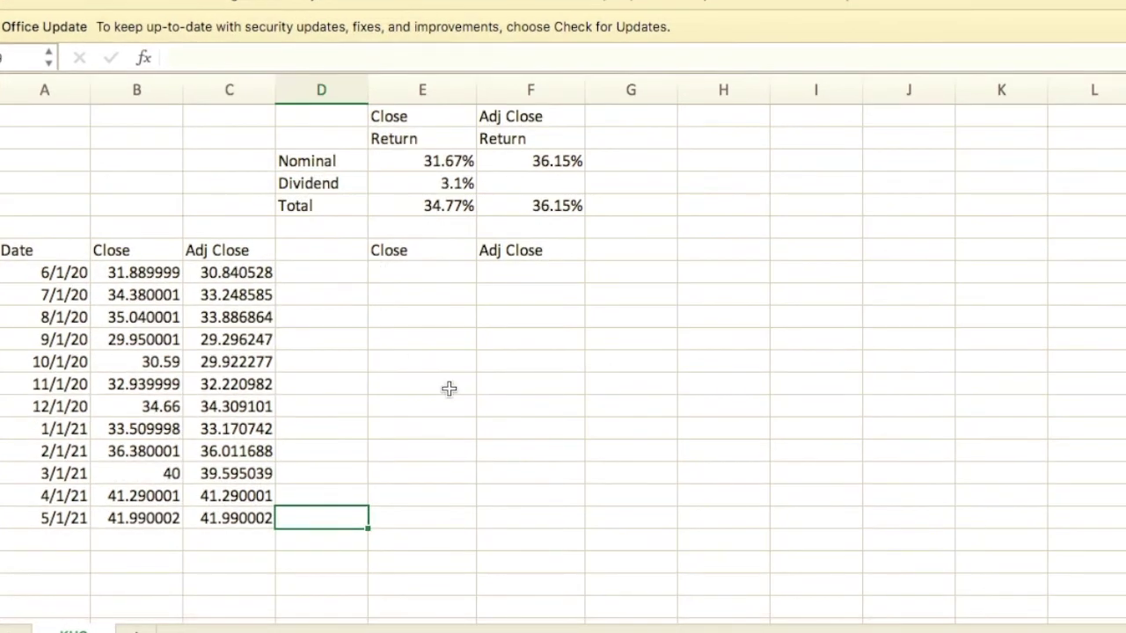
{"action": "left_click", "coordinate": [564, 392]}
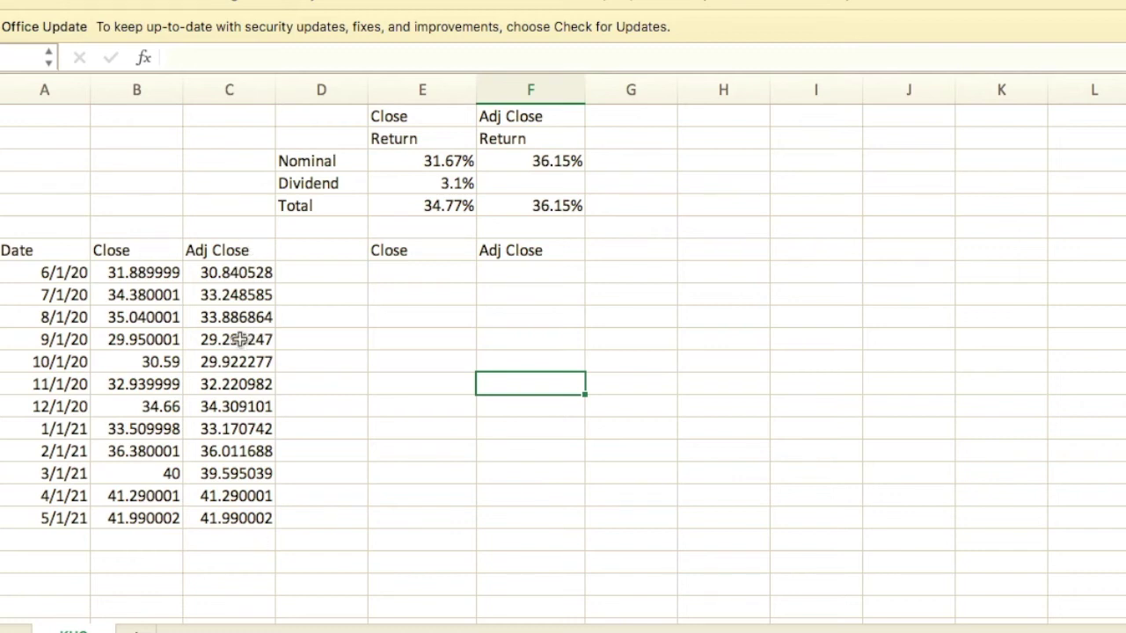
{"action": "left_click", "coordinate": [570, 161]}
{"action": "key", "text": "Right"}
{"action": "key", "text": "Left"}
{"action": "key", "text": "Left"}
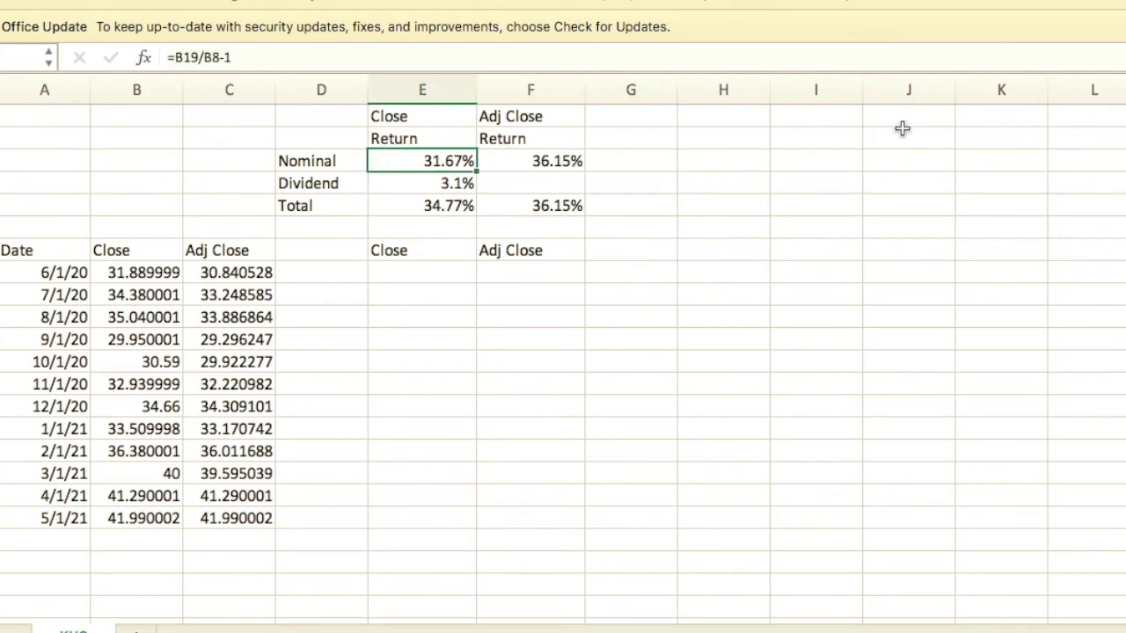
{"action": "key", "text": "Right"}
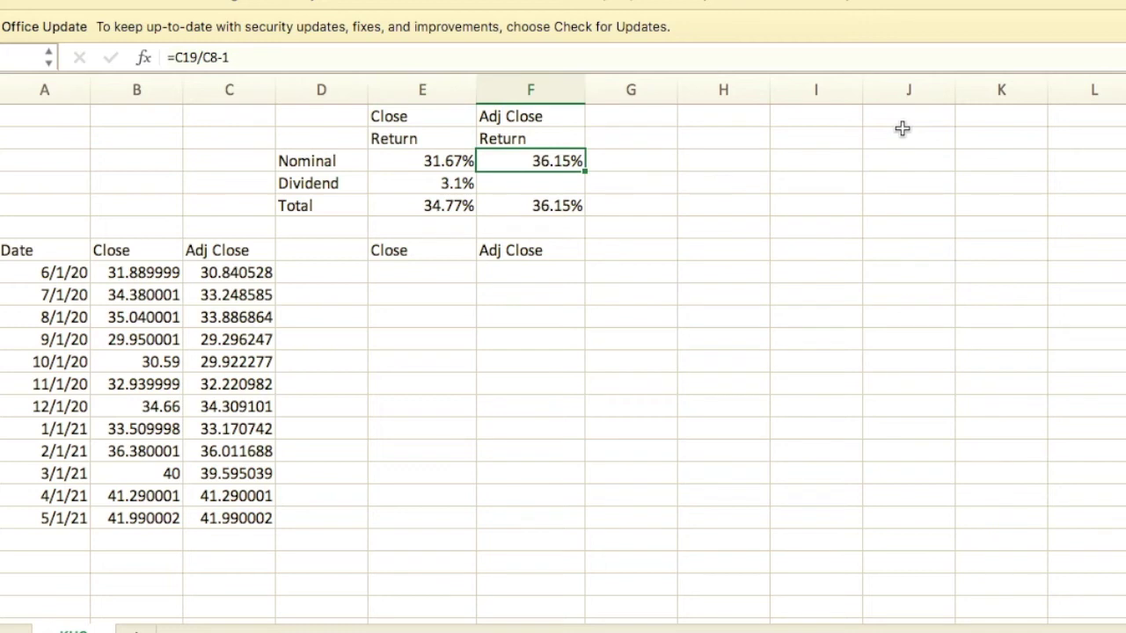
Review the 3.1% Close dividend and compare the Close and Adj Close total return formulas
{"action": "key", "text": "Left"}
{"action": "key", "text": "Down"}
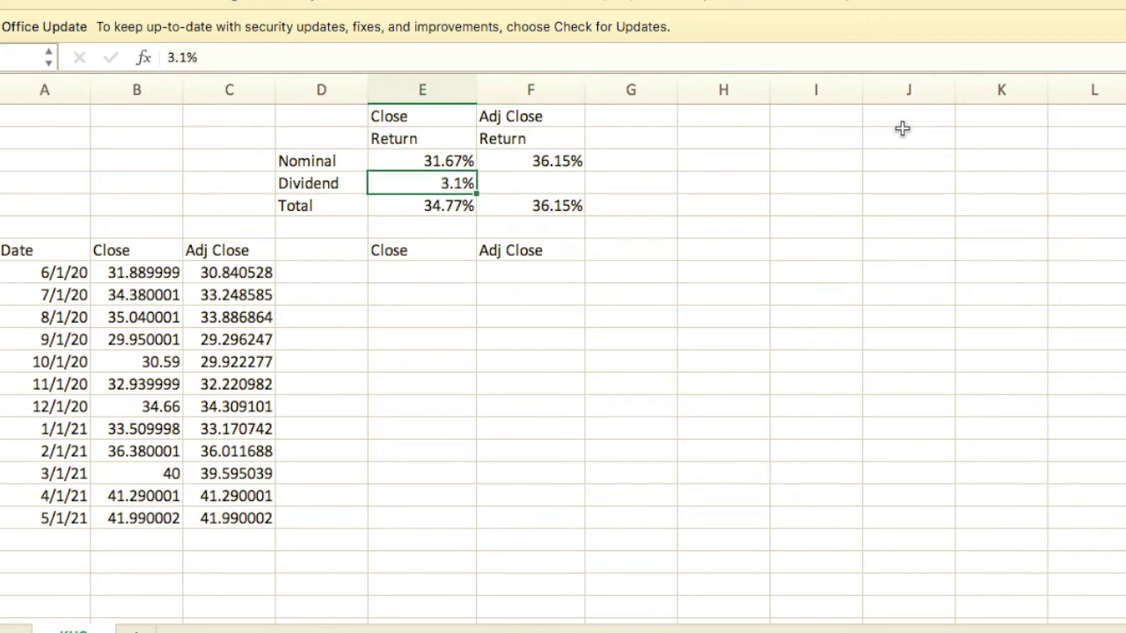
{"action": "key", "text": "Down"}
{"action": "key", "text": "Right"}
{"action": "key", "text": "Left"}
{"action": "key", "text": "Right"}
{"action": "key", "text": "Left"}
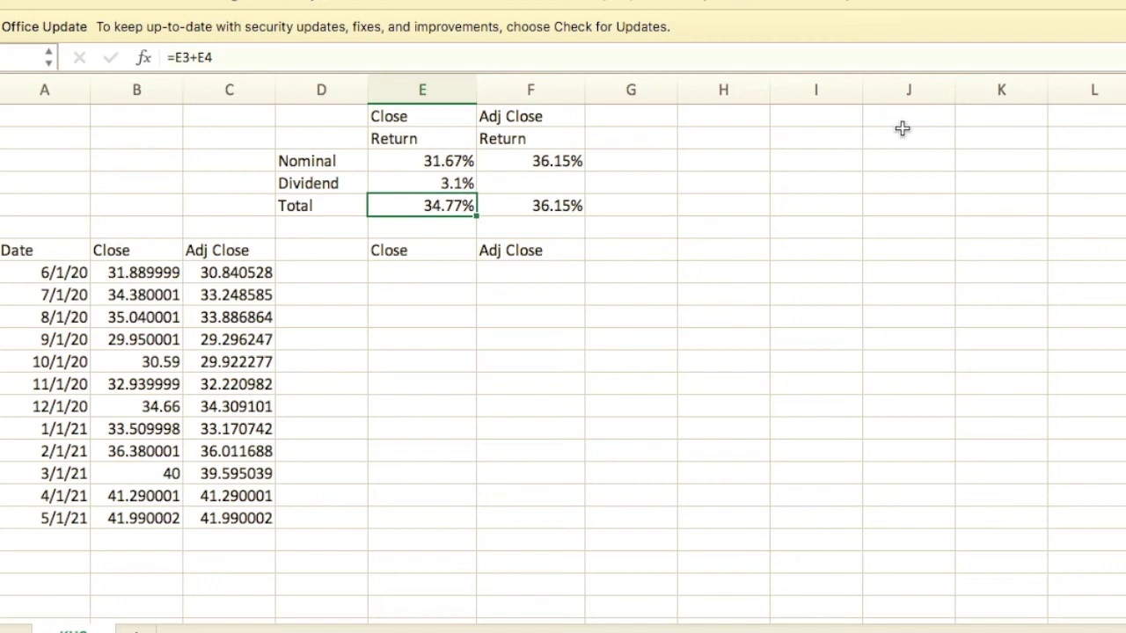
Bring the KO workbook forward to view its Adj Close total return formula
{"action": "key", "text": "Right"}
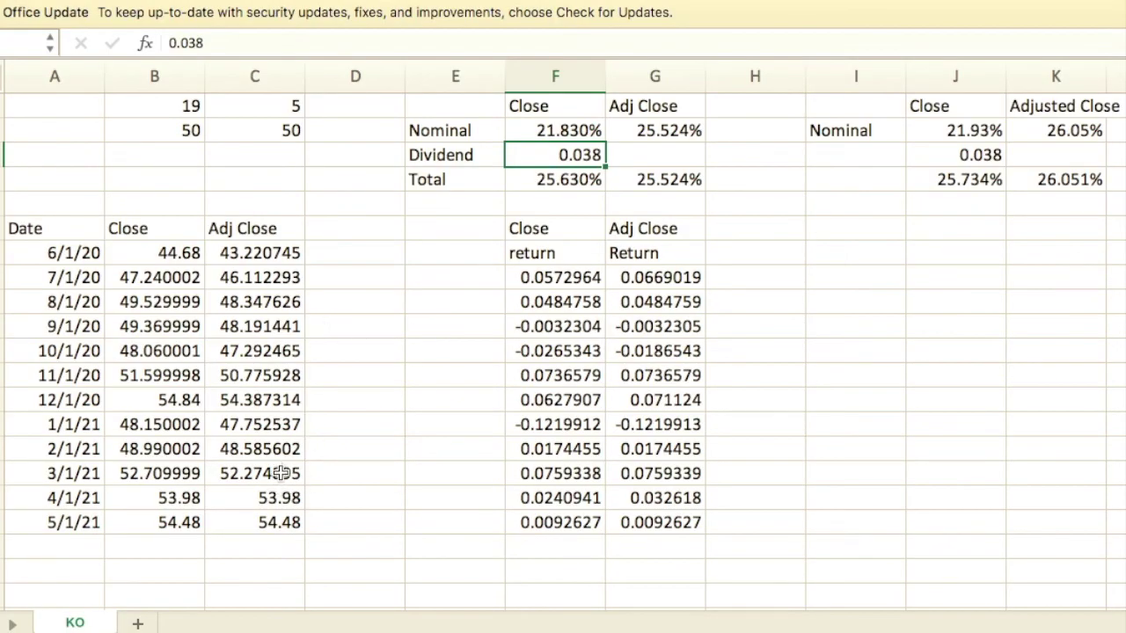
Enter the check formula =B7>C7 in D7 comparing Close to Adj Close
{"action": "left_click", "coordinate": [360, 255]}
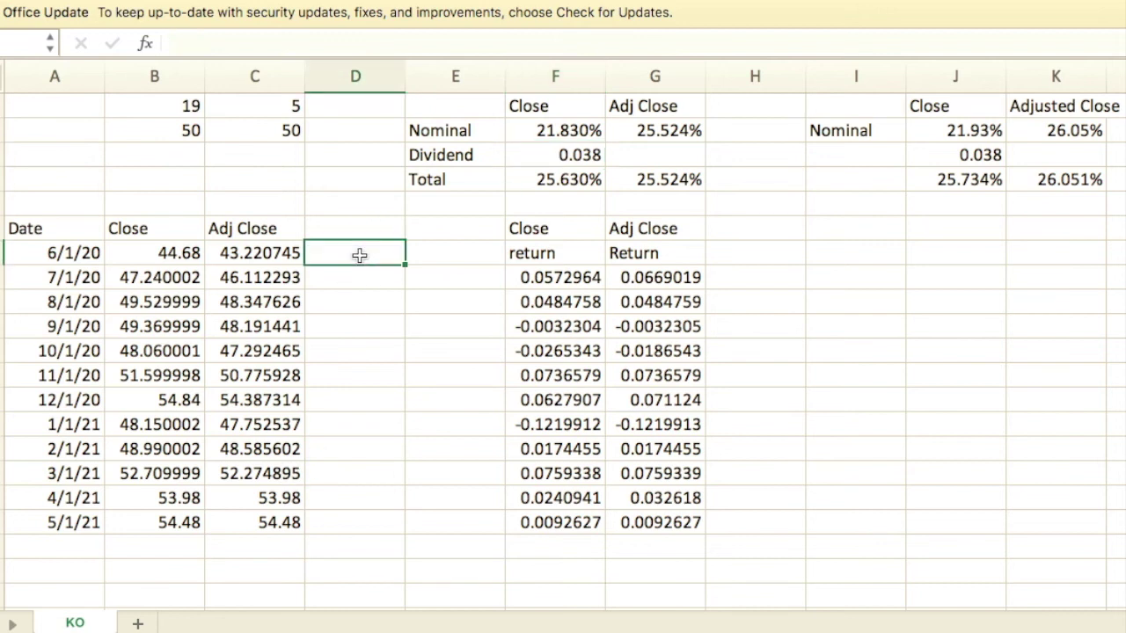
{"action": "type", "text": "="}
{"action": "left_click", "coordinate": [165, 254]}
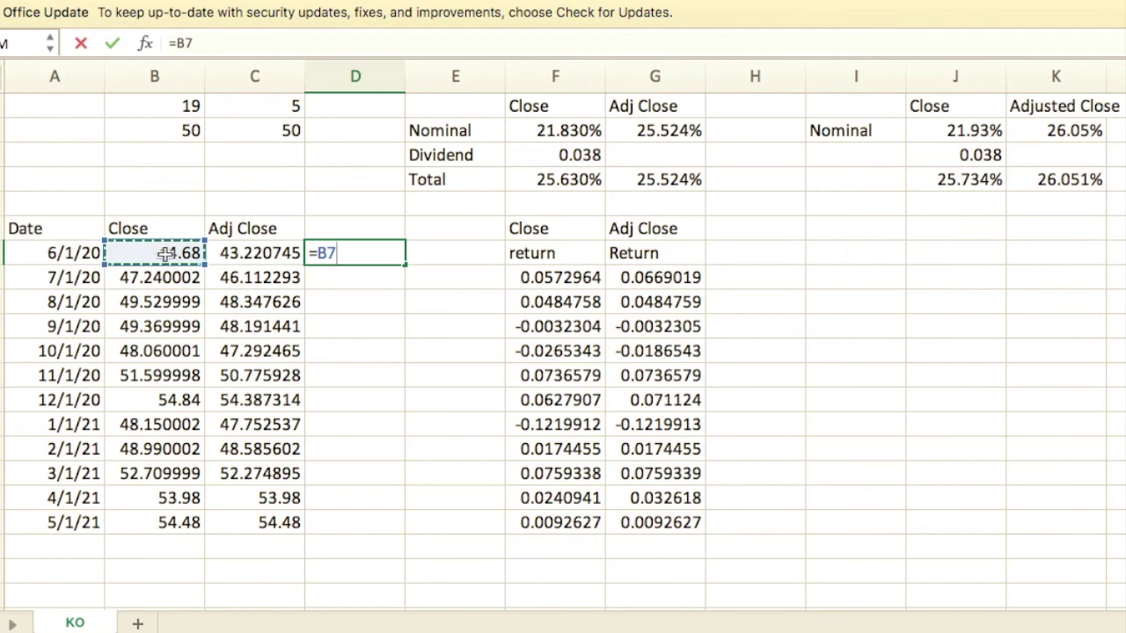
{"action": "type", "text": "<"}
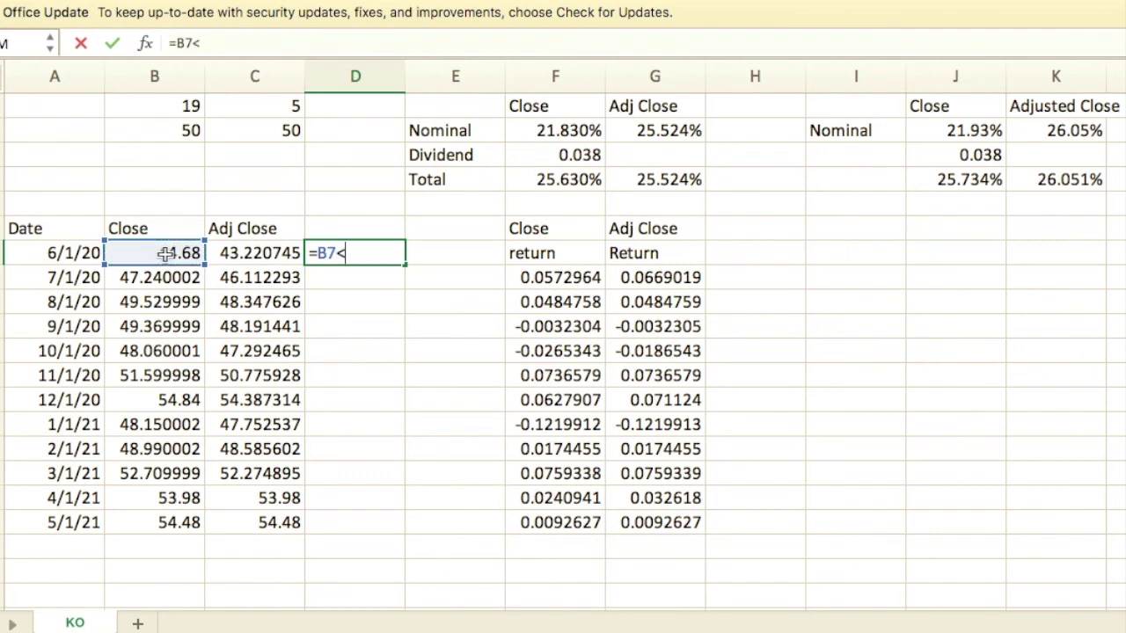
{"action": "key", "text": "BackSpace"}
{"action": "type", "text": ">"}
{"action": "left_click", "coordinate": [249, 253]}
{"action": "key", "text": "Return"}
Fill the =B7>C7 check down column D to the last date, row 18
{"action": "left_click", "coordinate": [340, 255]}
{"action": "left_click_drag", "start_coordinate": [405, 264], "coordinate": [374, 520]}
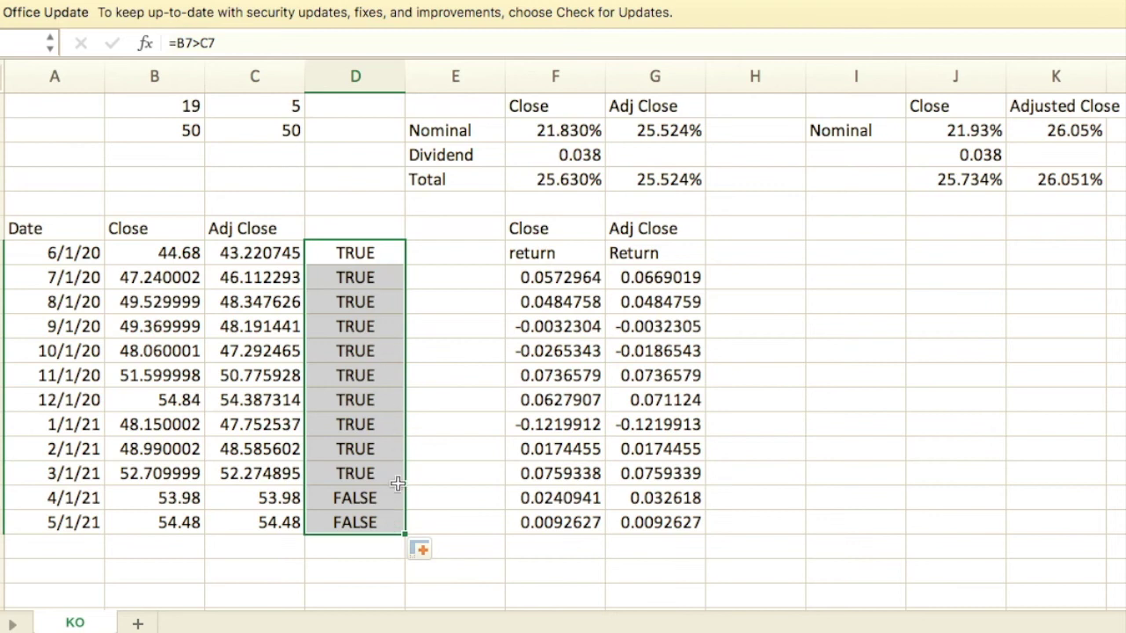
{"action": "left_click", "coordinate": [432, 516]}
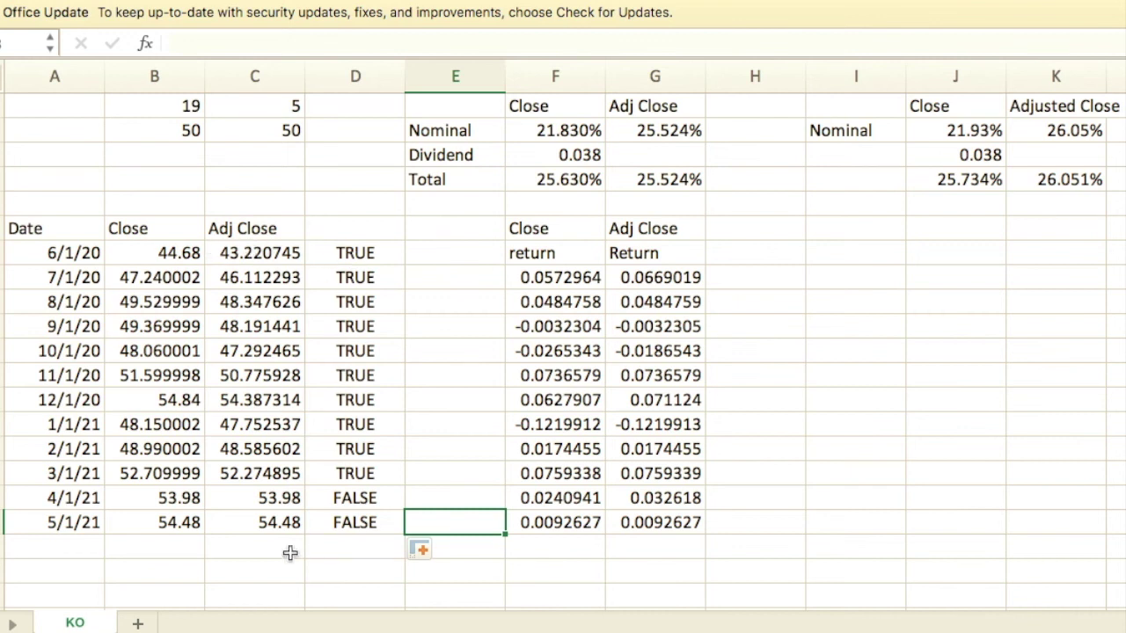
Inspect the Adjusted Close nominal return formula =C18/C7-1 in K2
{"action": "left_click", "coordinate": [1060, 136]}
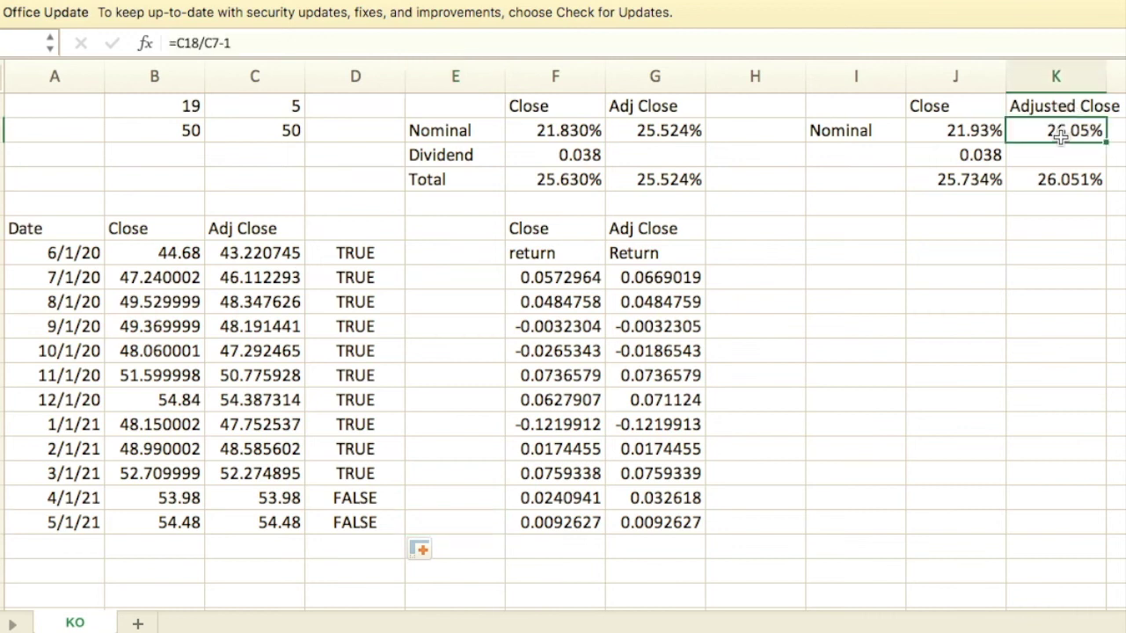